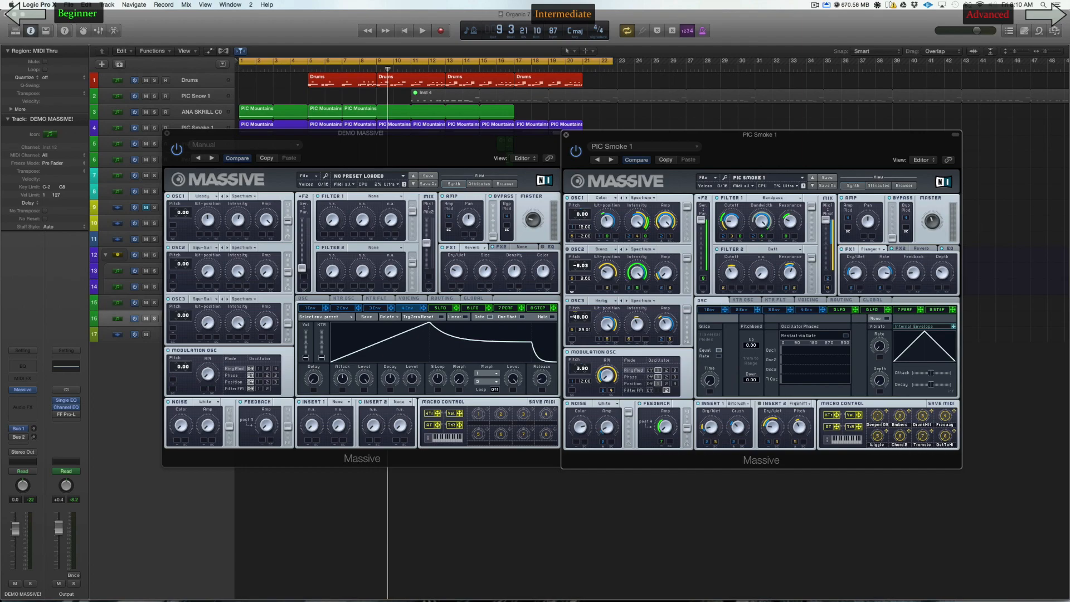
Step: Audition the unisono pitch cutoff spread in PIC Smoke 1's voicing settings at different amounts and with it switched off
left_click(808, 300)
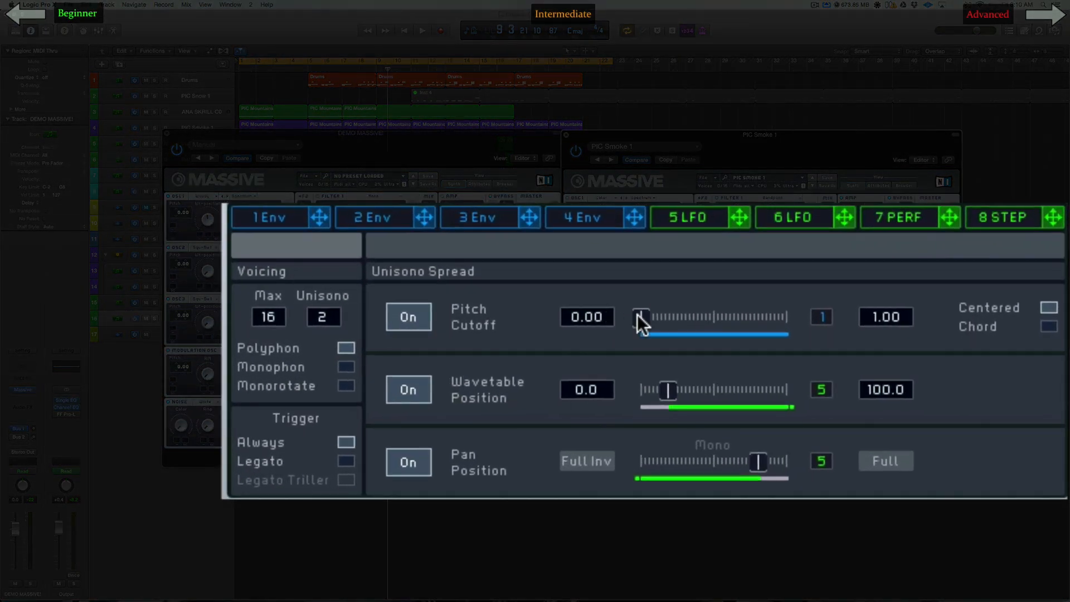
left_click_drag(637, 315, 600, 327)
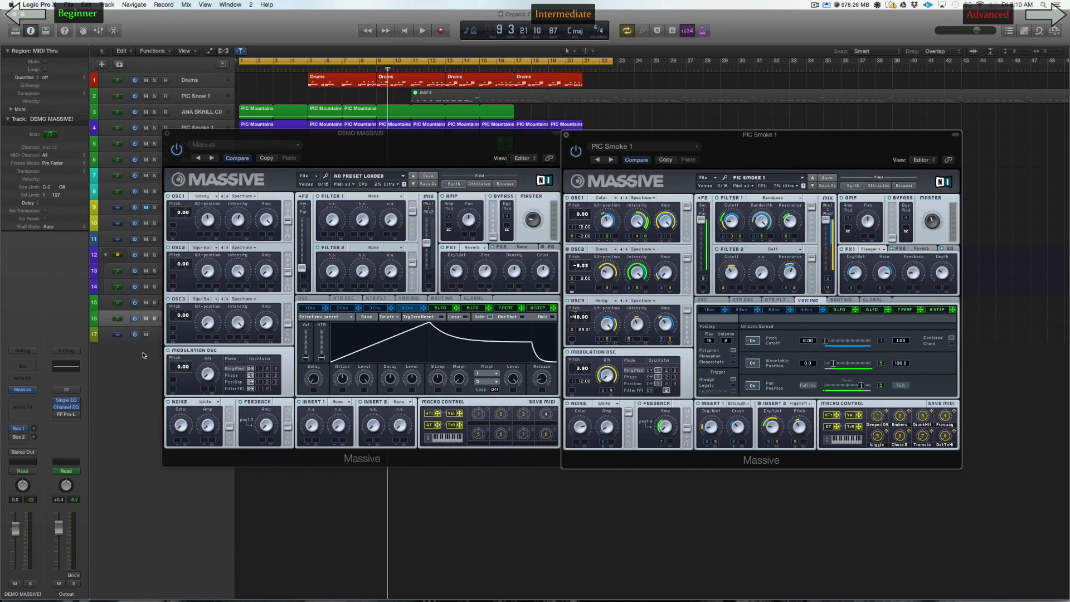
left_click(126, 304)
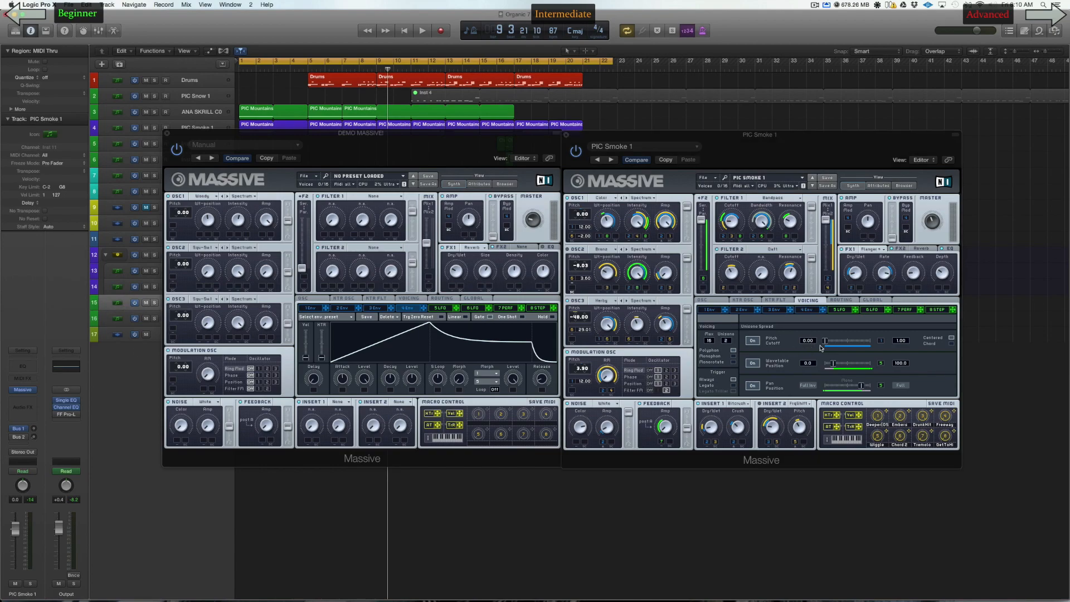
left_click_drag(819, 344, 854, 346)
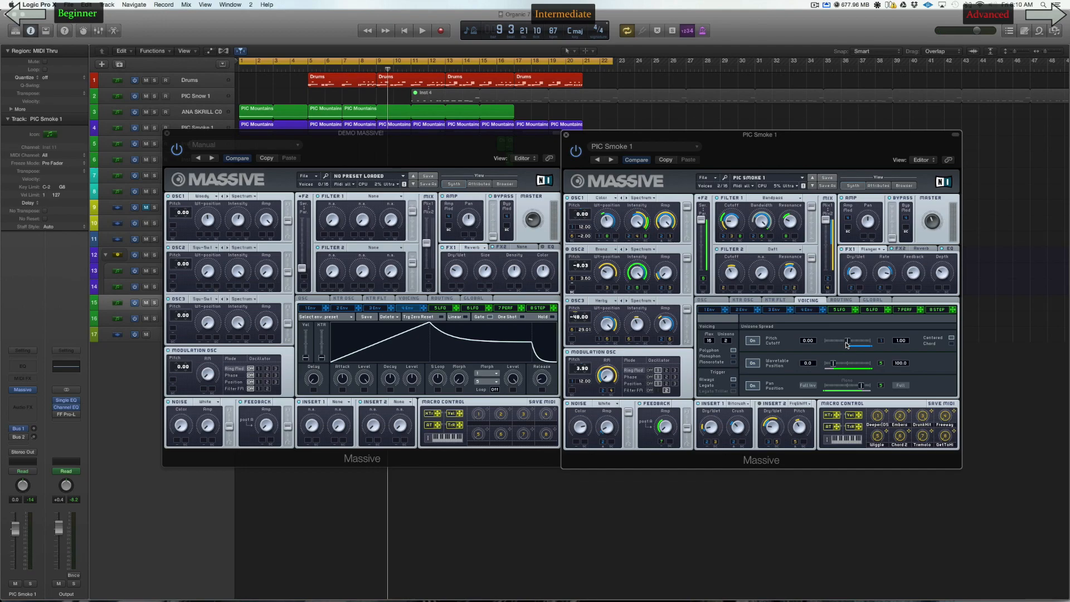
left_click_drag(847, 344, 825, 344)
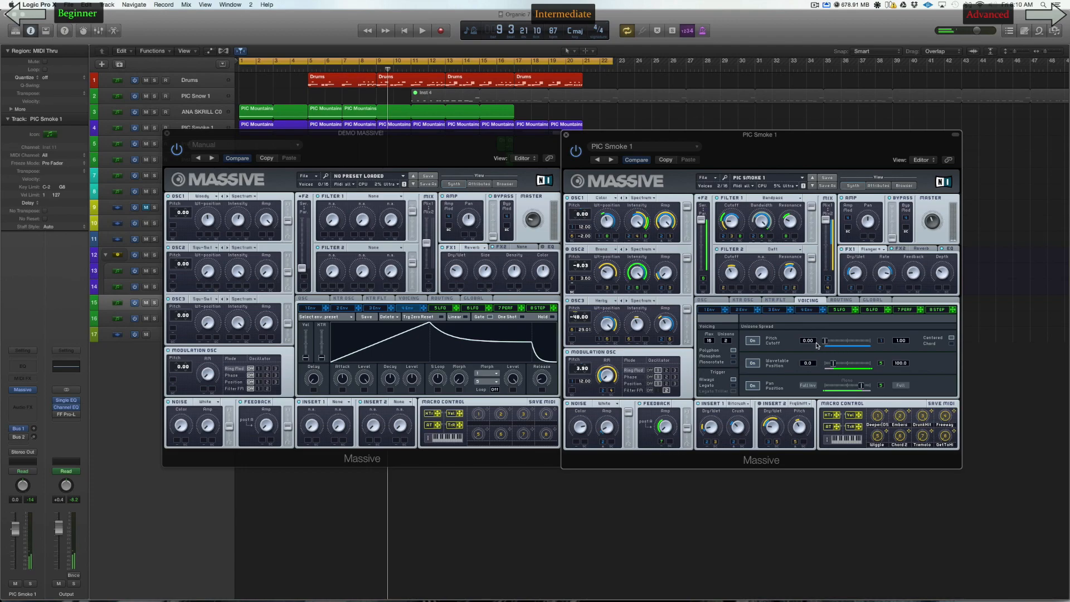
left_click(756, 342)
left_click(755, 342)
left_click(756, 343)
left_click(755, 343)
Step: Examine envelope 1 and LFO 5 as the modulation sources behind PIC Smoke 1's unisono spread
left_click(709, 311)
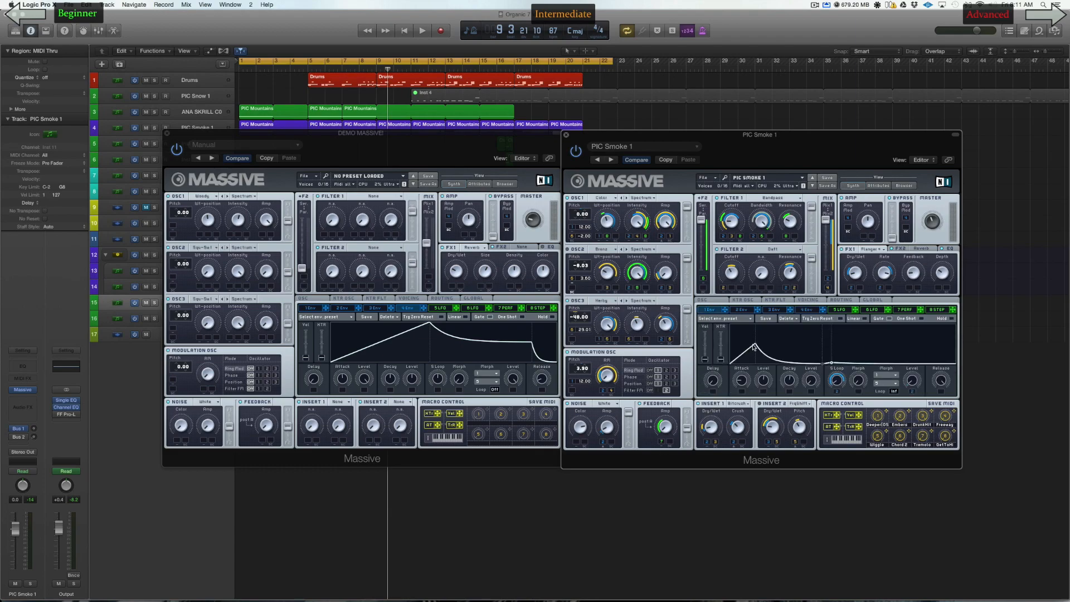
left_click(808, 301)
left_click(840, 310)
left_click(808, 300)
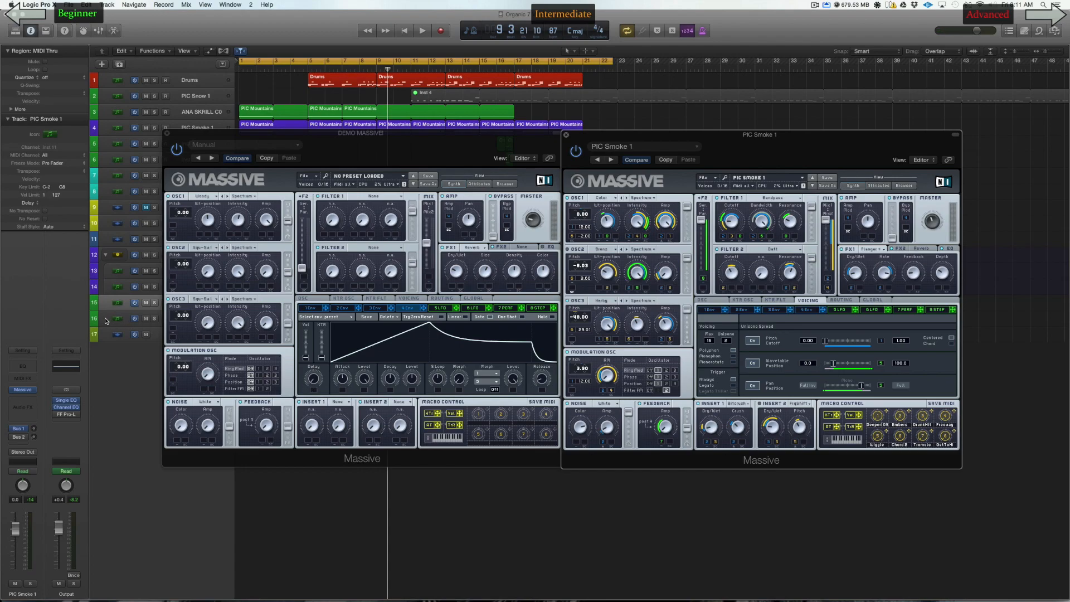
Step: Switch on the unisono pitch cutoff spread in the DEMO MASSIVE! patch and view PIC Smoke 1's envelope 1 for comparison
left_click(306, 266)
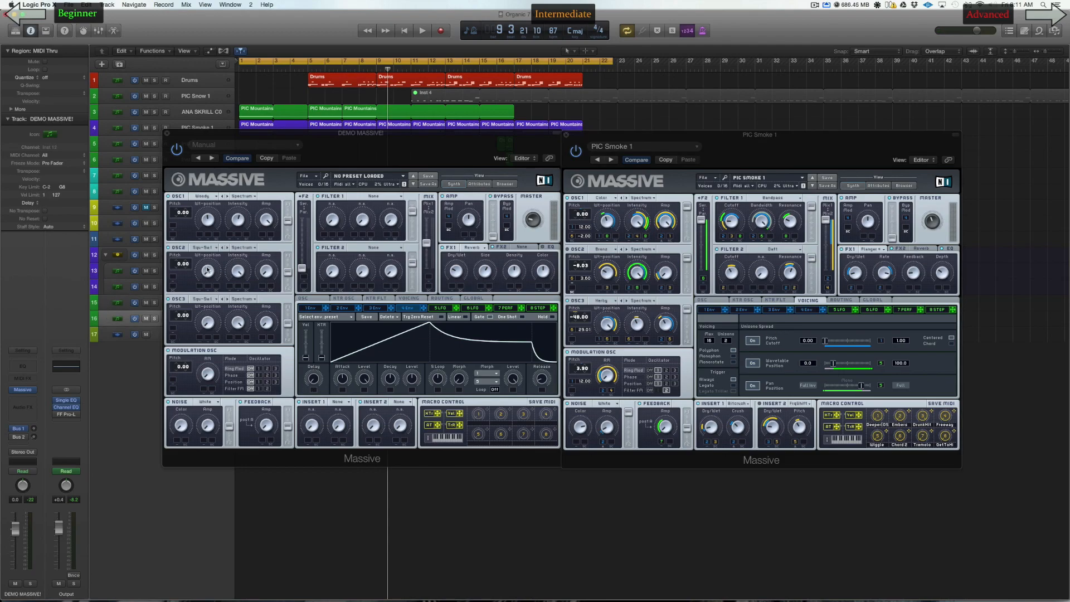
left_click(417, 298)
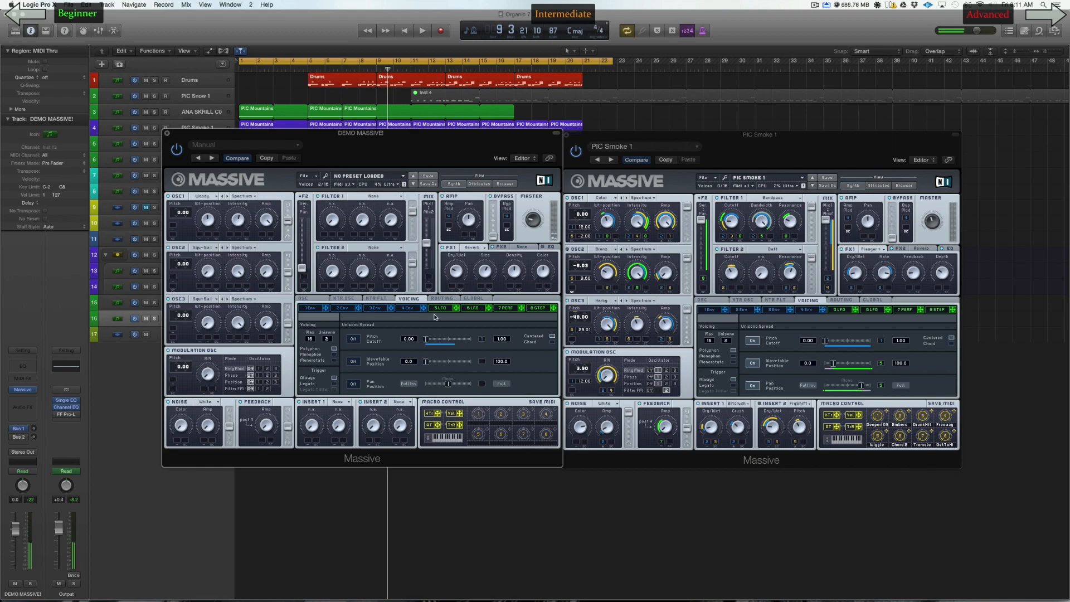
left_click(354, 339)
left_click(750, 310)
left_click(709, 310)
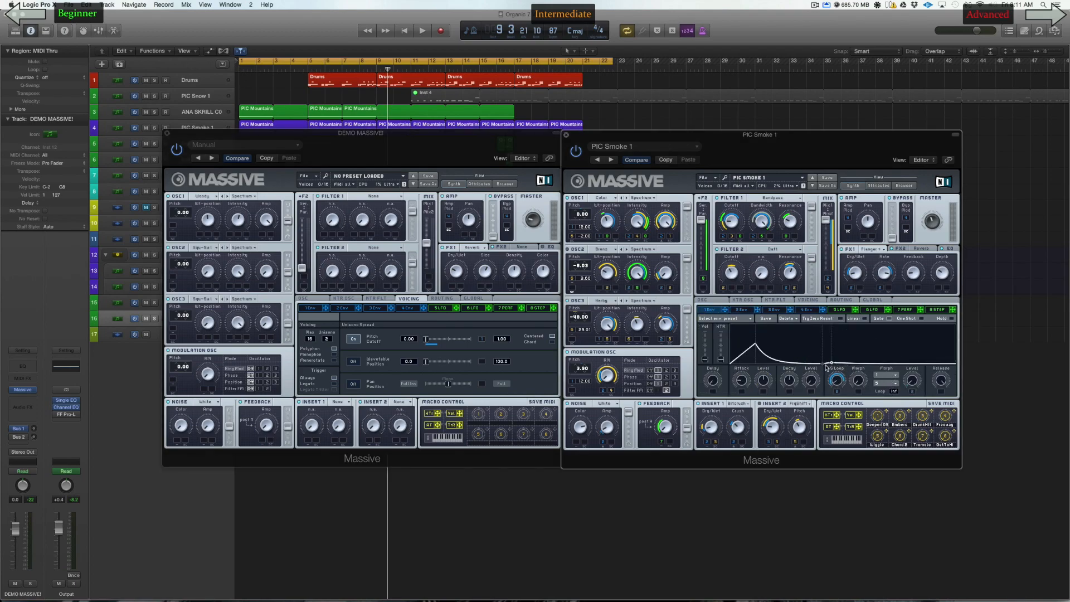
Step: Try different unisono pitch cutoff spread amounts on the DEMO MASSIVE! patch
mouse_move(425, 342)
left_mouse_down()
mouse_move(443, 345)
mouse_move(412, 345)
left_mouse_up()
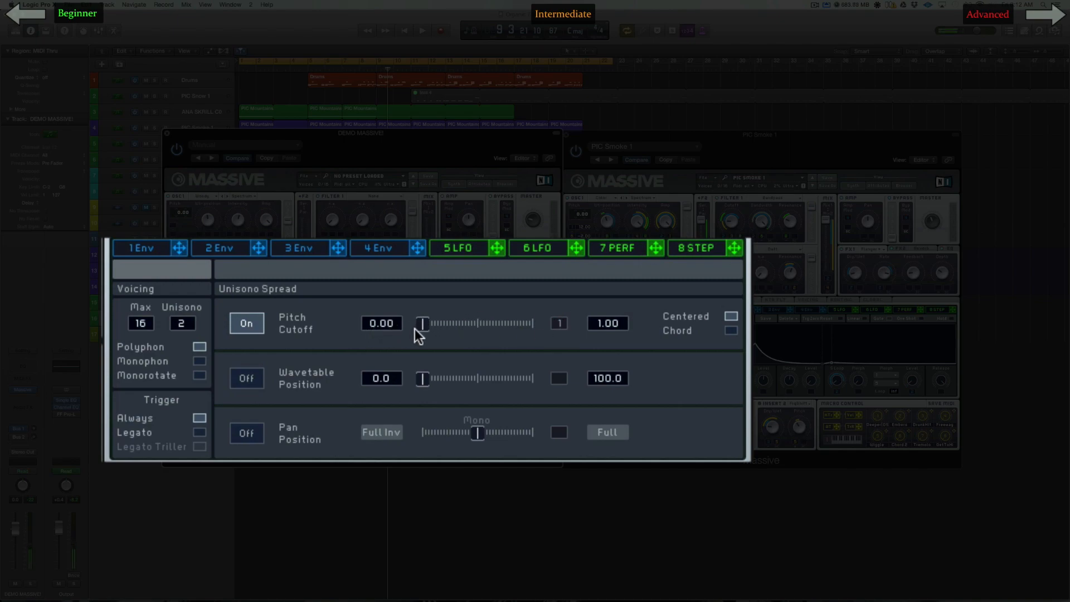
left_click_drag(523, 327, 570, 306)
left_click_drag(406, 332, 415, 329)
left_click_drag(413, 333, 352, 329)
left_click_drag(551, 323, 556, 329)
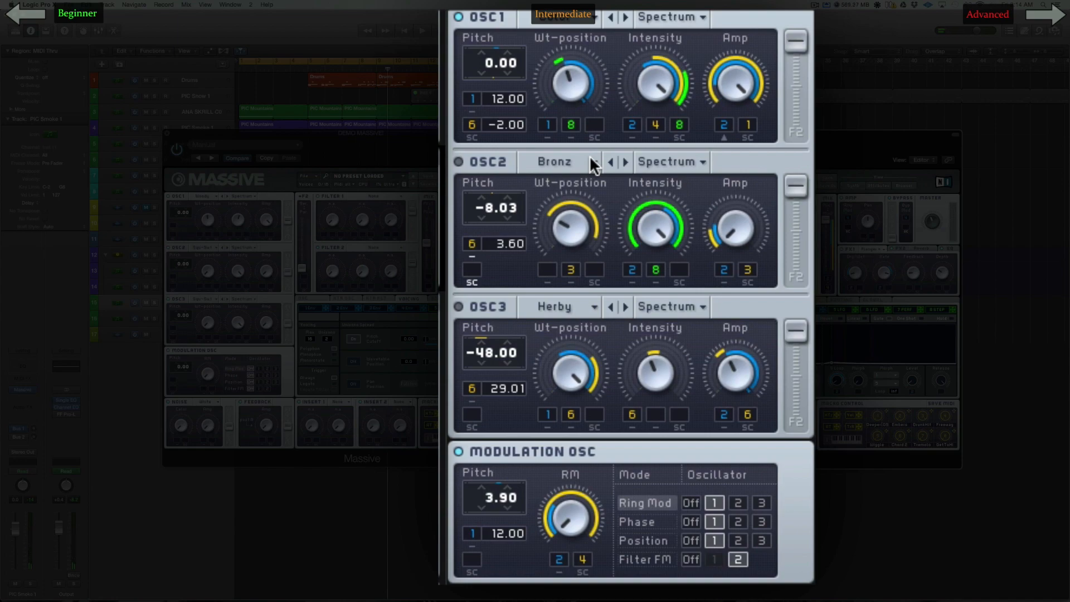
Step: Audition PIC Smoke 1's oscillators separately by toggling OSC2 and OSC3
left_click(459, 161)
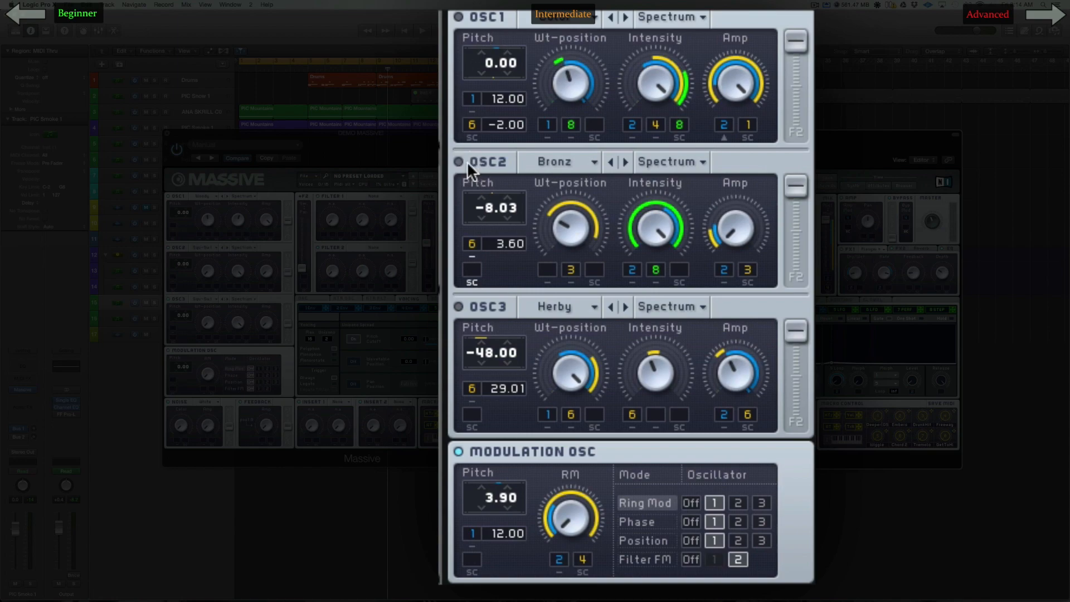
left_click(466, 302)
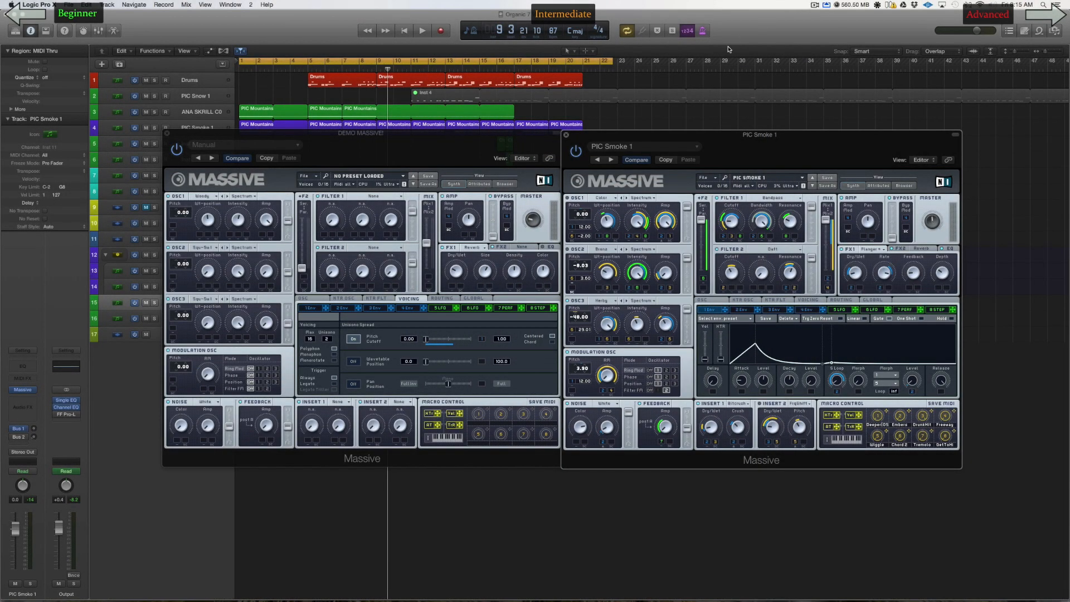
Step: Set OSC3 of the DEMO MASSIVE! patch to the Sin-Square wavetable and raise the amps of OSC2 and OSC3
left_click_drag(414, 144, 586, 147)
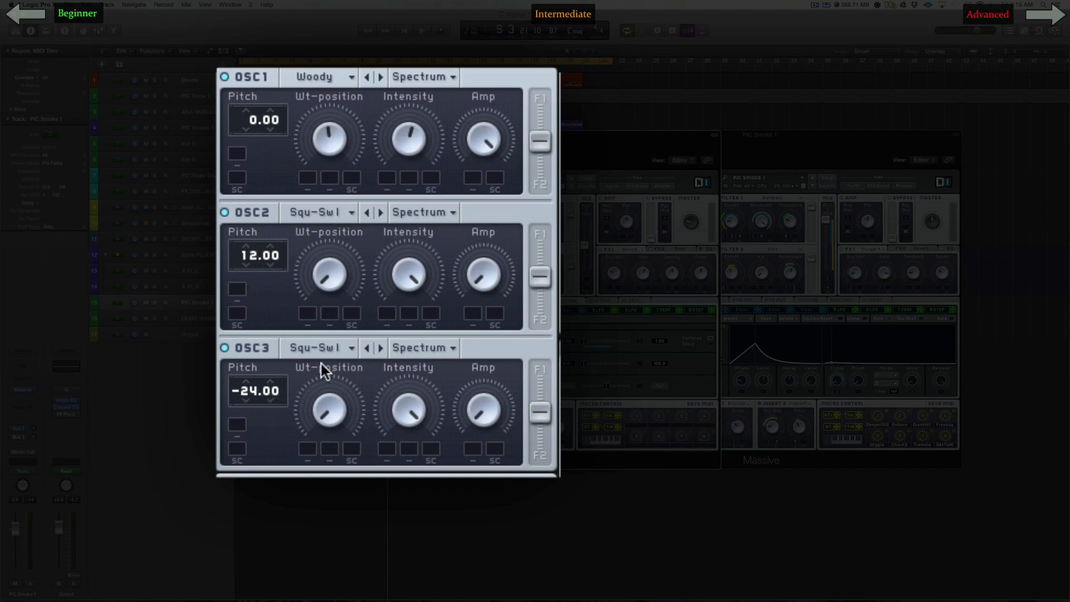
left_click(315, 348)
left_click(477, 355)
left_click_drag(486, 394, 471, 346)
left_click(190, 316)
left_click_drag(463, 288, 463, 245)
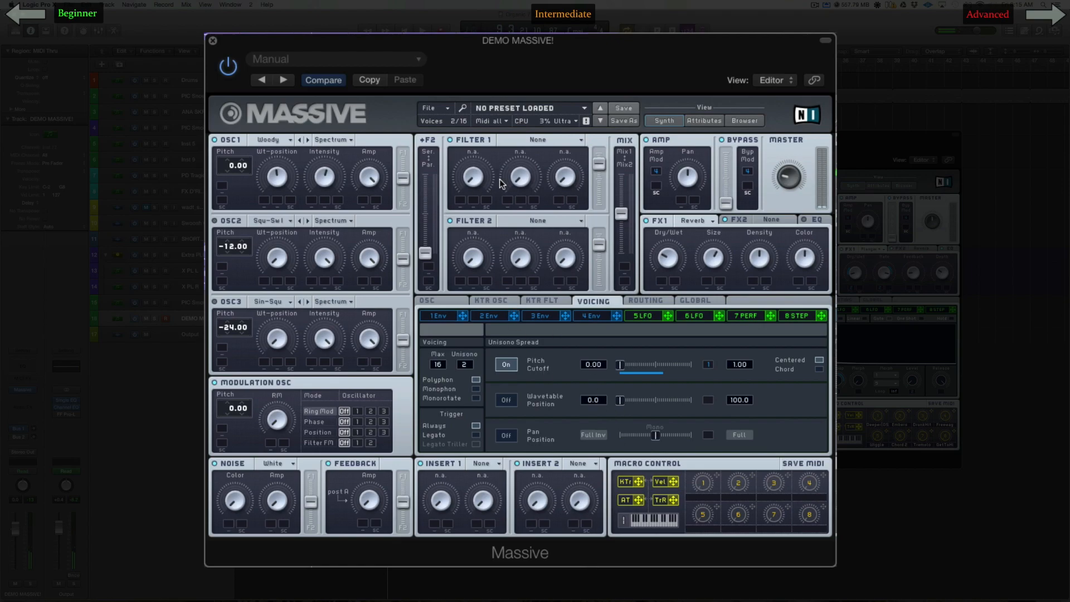
Step: Route OSC1 fully to F1 and OSC2 and OSC3 fully to F2, with Filter 1 at full level and the mix on Mix1
left_click_drag(623, 216, 616, 91)
left_click_drag(599, 162, 594, 109)
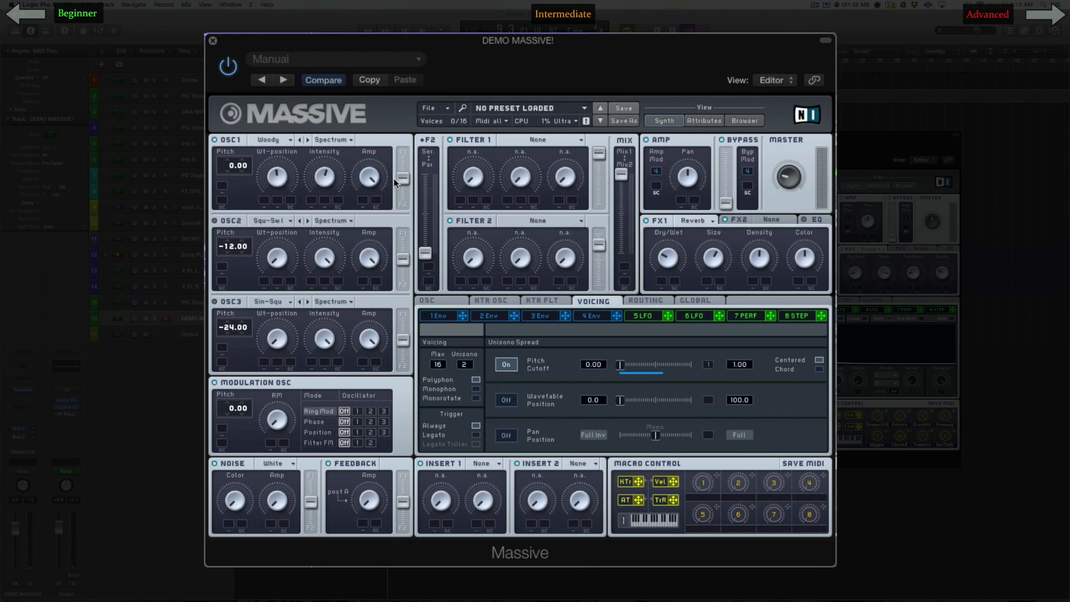
left_click_drag(402, 178, 410, 113)
left_click_drag(404, 262, 404, 285)
left_click_drag(402, 340, 401, 364)
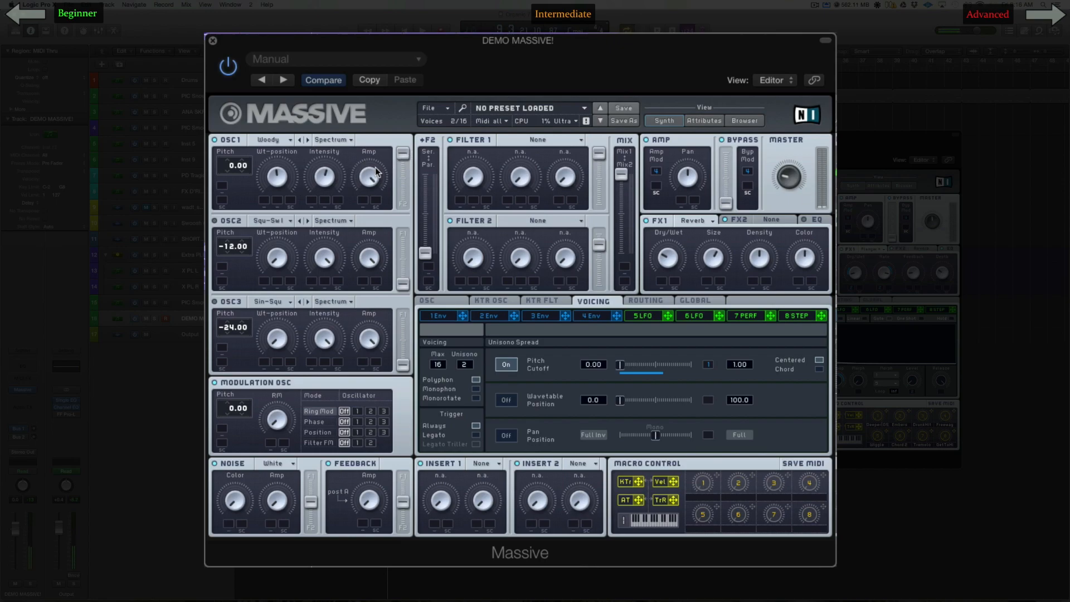
Step: Set Filter 1 to Lowpass 4 and modulate its cutoff with envelope 2
left_click(543, 140)
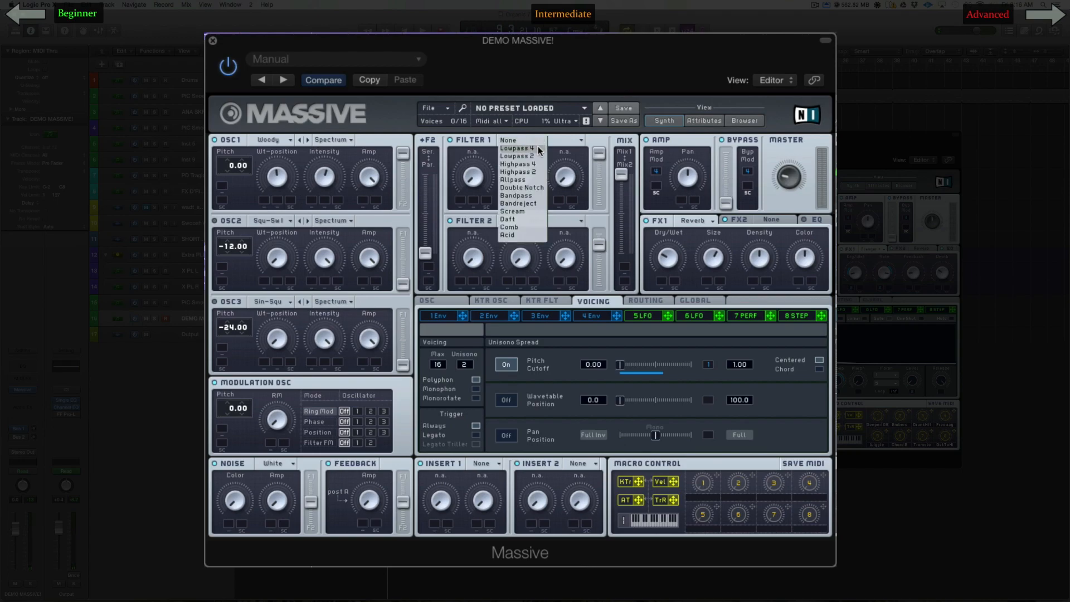
left_click(537, 147)
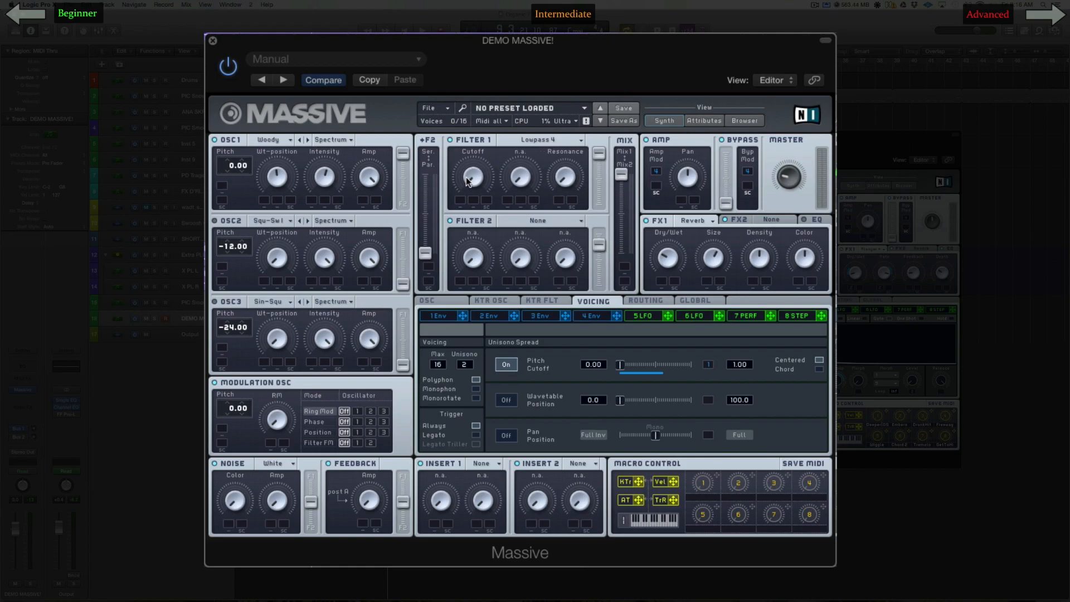
left_click_drag(468, 179, 479, 135)
mouse_move(468, 179)
left_mouse_down()
mouse_move(471, 149)
mouse_move(475, 171)
left_mouse_up()
left_click(454, 316)
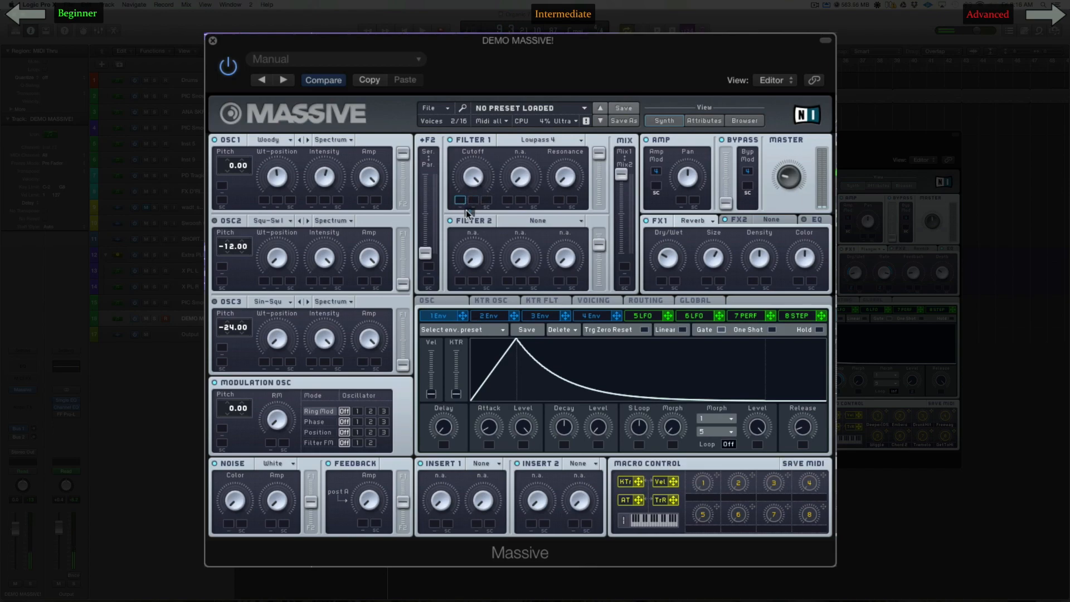
left_click(479, 317)
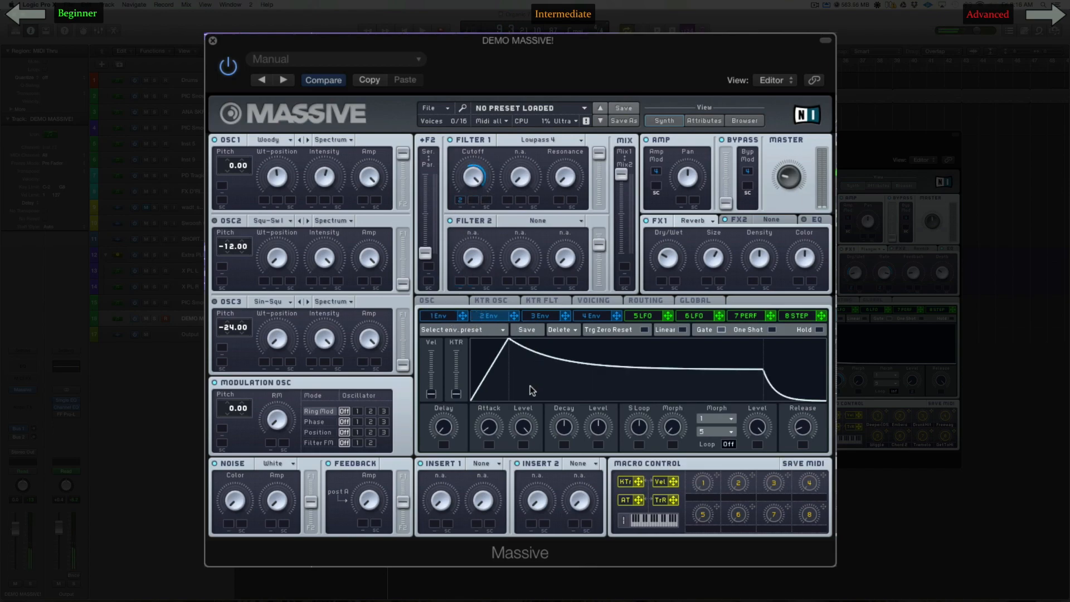
Step: Shape envelope 2 with a long, gradual attack and its decay level at maximum
left_click_drag(606, 426, 623, 540)
left_click_drag(609, 432, 555, 351)
mouse_move(496, 422)
left_mouse_down()
mouse_move(473, 417)
mouse_move(485, 429)
left_mouse_up()
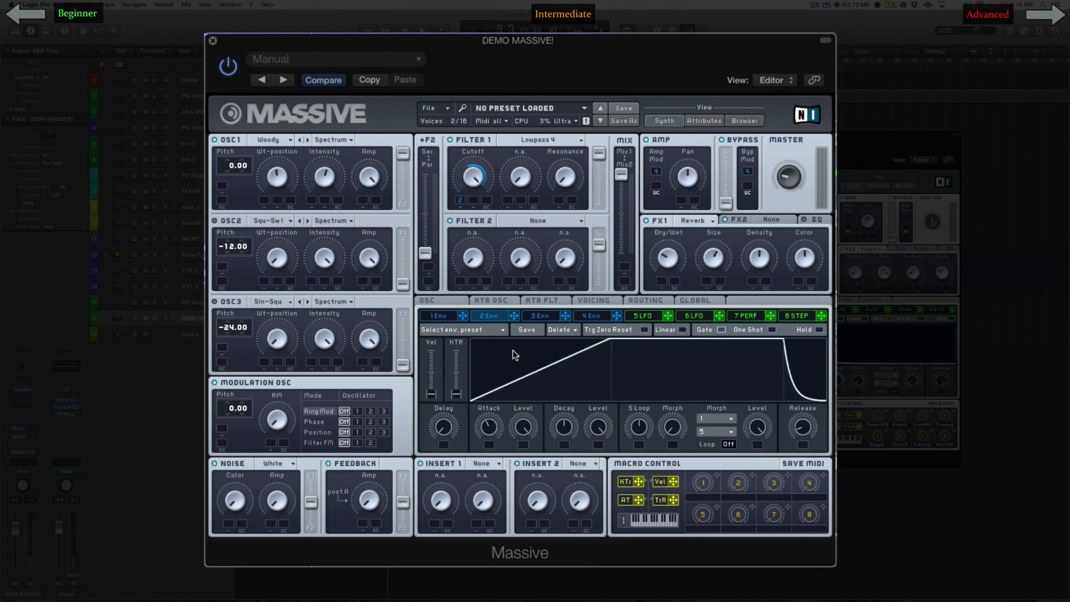
left_click_drag(496, 419, 491, 388)
left_click_drag(482, 435, 482, 438)
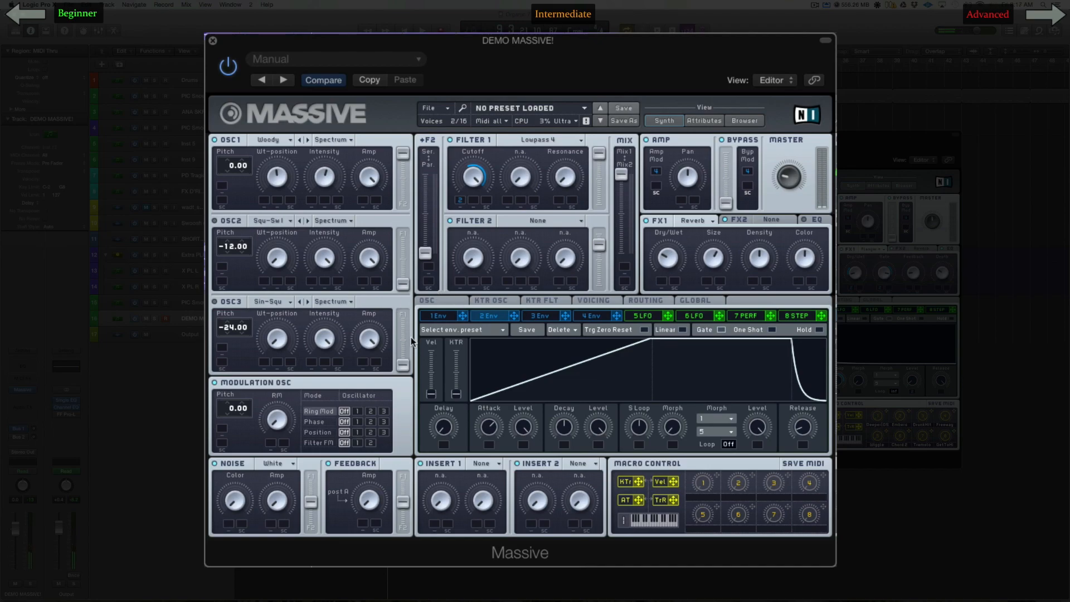
left_click_drag(487, 429, 486, 437)
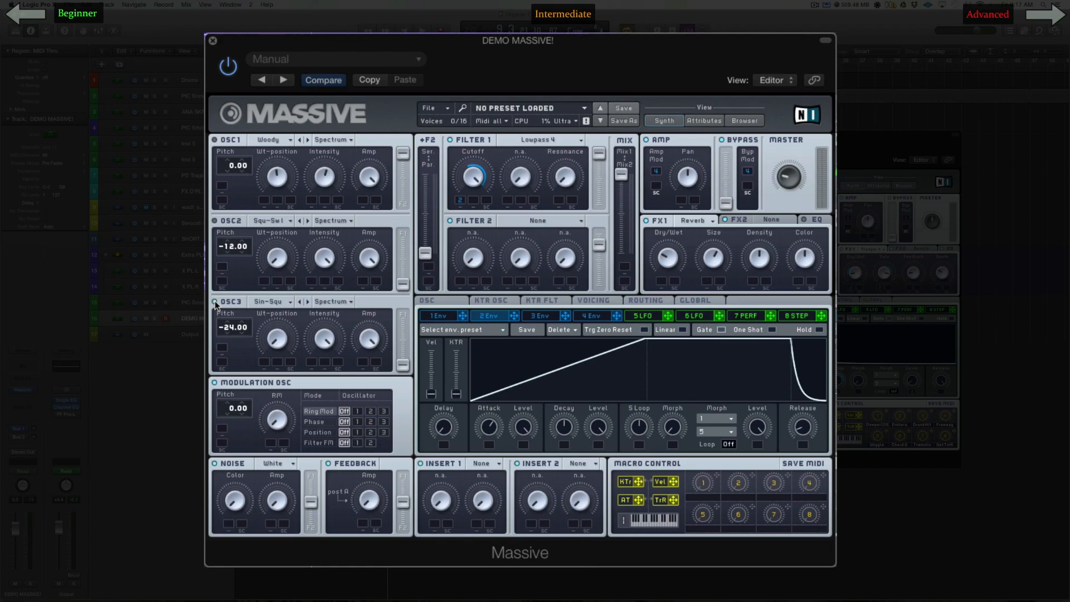
Step: Change OSC3's wavetable to Additiv V and move the mix fully to Mix2
left_click(278, 304)
left_click(277, 302)
left_click(281, 302)
left_click_drag(621, 211, 621, 279)
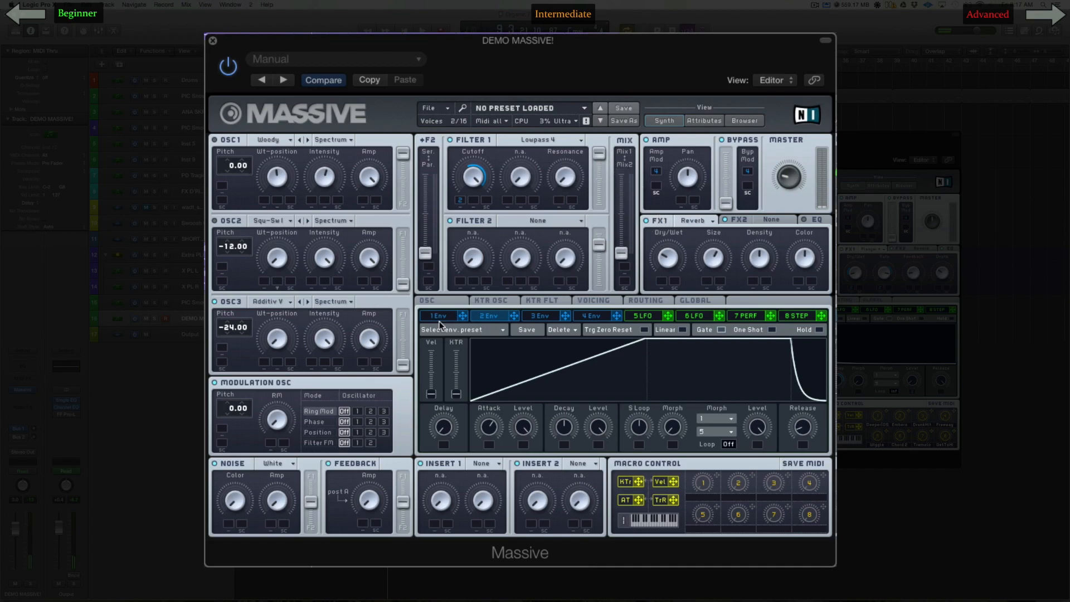
Step: Step OSC3 through further wavetables to Drive I and set its pitch to -36.00
left_click(307, 301)
left_click(308, 301)
left_click(309, 301)
left_click(306, 301)
left_click_drag(228, 328, 228, 346)
left_click(327, 300)
left_click(313, 303)
left_click(288, 302)
left_click(296, 303)
left_click(306, 302)
left_click(307, 302)
left_click(307, 302)
left_click(304, 300)
left_click(307, 303)
Step: Lower OSC3's intensity and modulate it with envelope 1
left_click_drag(324, 341, 322, 369)
mouse_move(323, 335)
left_mouse_down()
mouse_move(310, 363)
mouse_move(325, 324)
left_mouse_up()
left_click(442, 317)
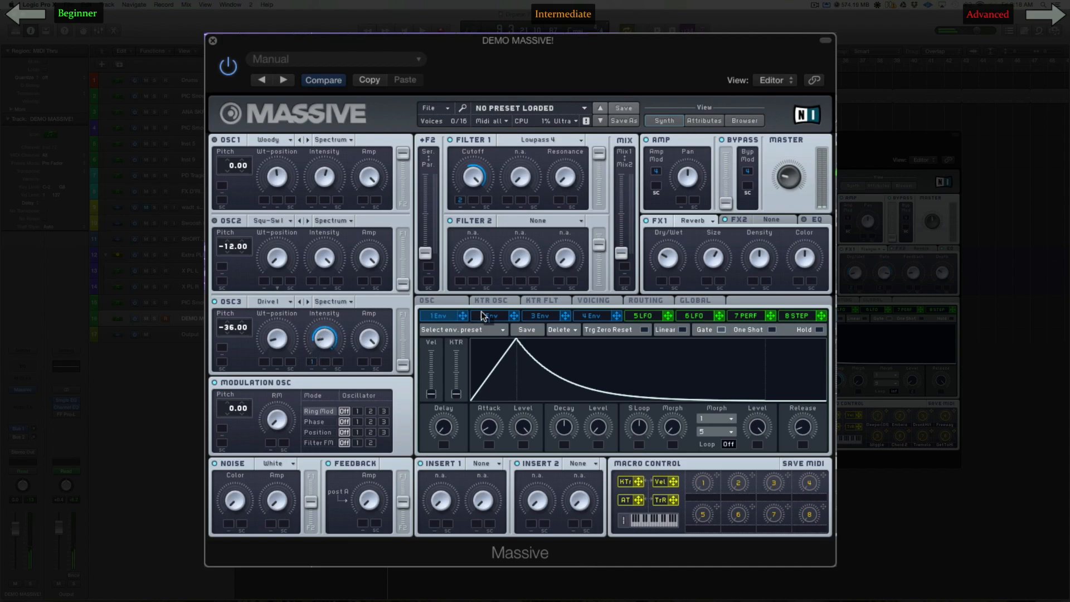
Step: Try envelope 2 as the modulation source for OSC3's intensity
left_click(509, 316)
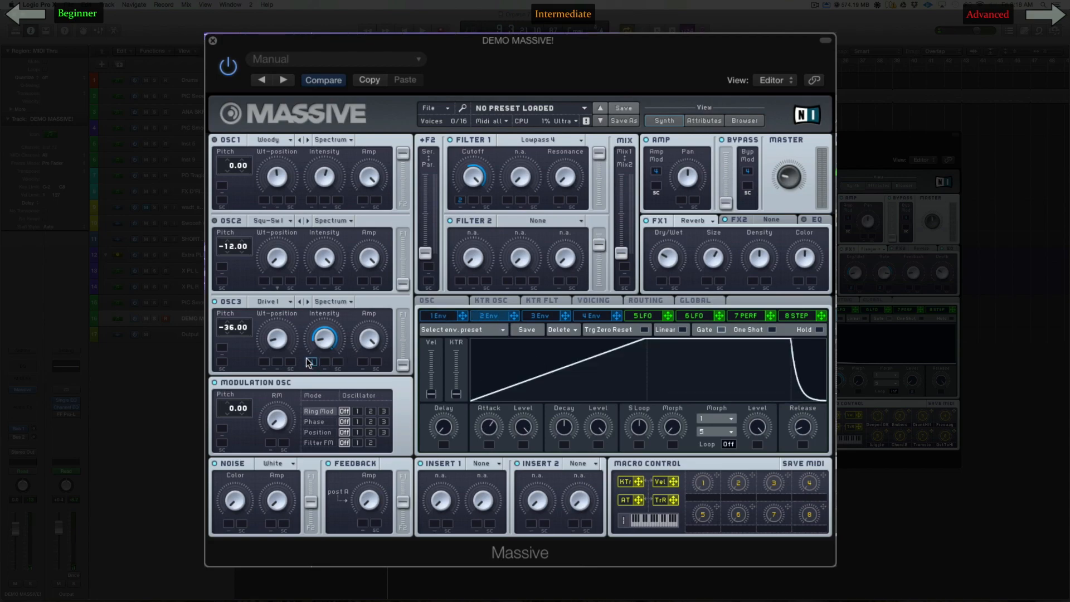
left_click_drag(500, 329, 311, 362)
left_click_drag(336, 319, 337, 315)
Step: Modulate OSC3's intensity with envelope 3, giving that envelope a longer attack and a decay level of zero
left_click(551, 316)
left_click_drag(565, 316, 306, 362)
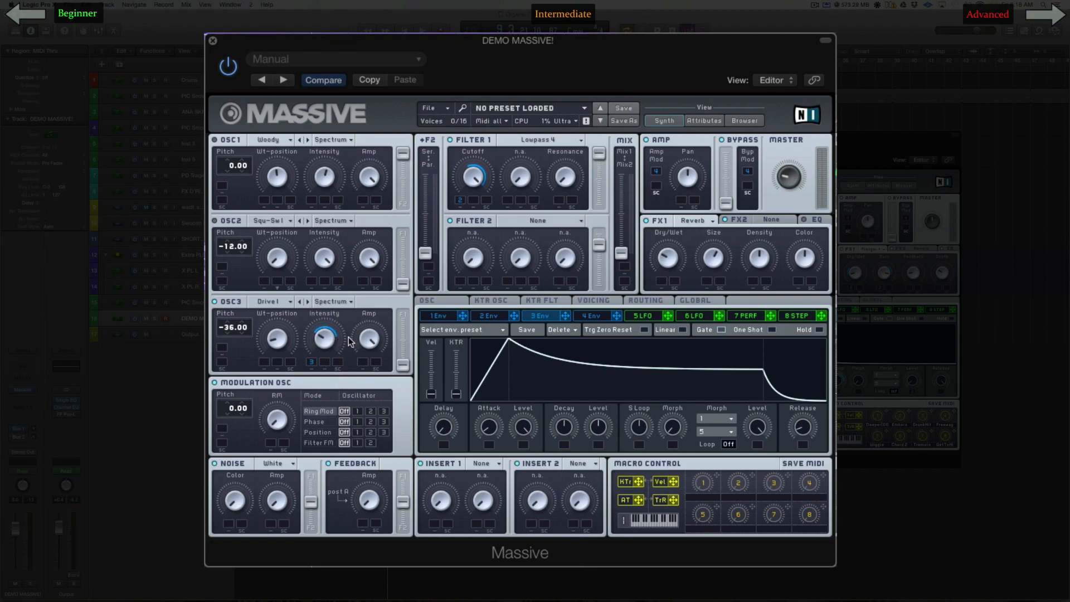
left_click_drag(495, 425, 496, 396)
left_click(495, 313)
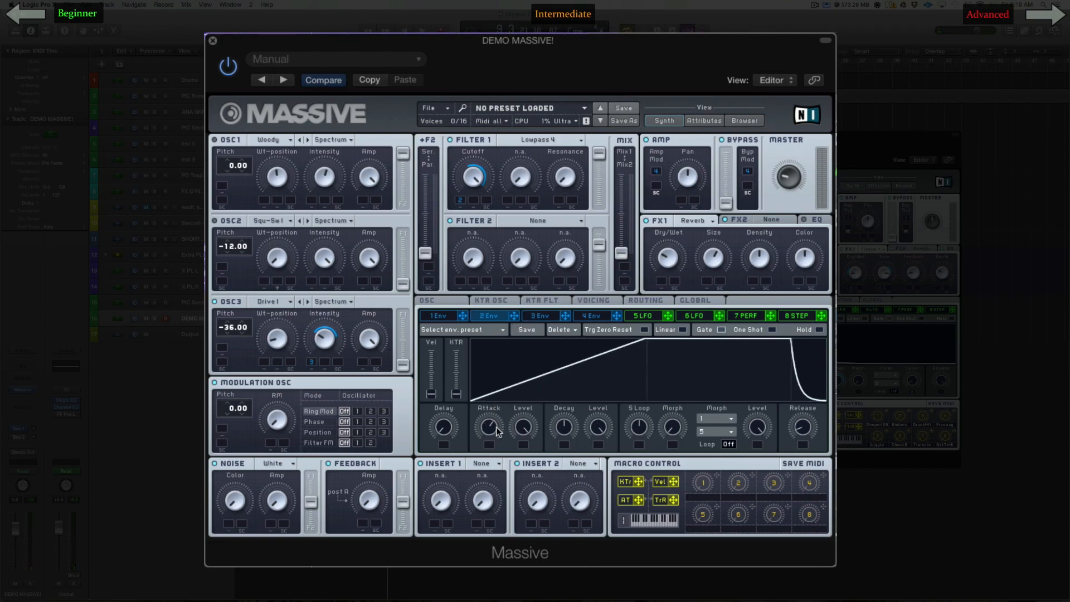
left_click(549, 316)
left_click_drag(599, 427, 591, 482)
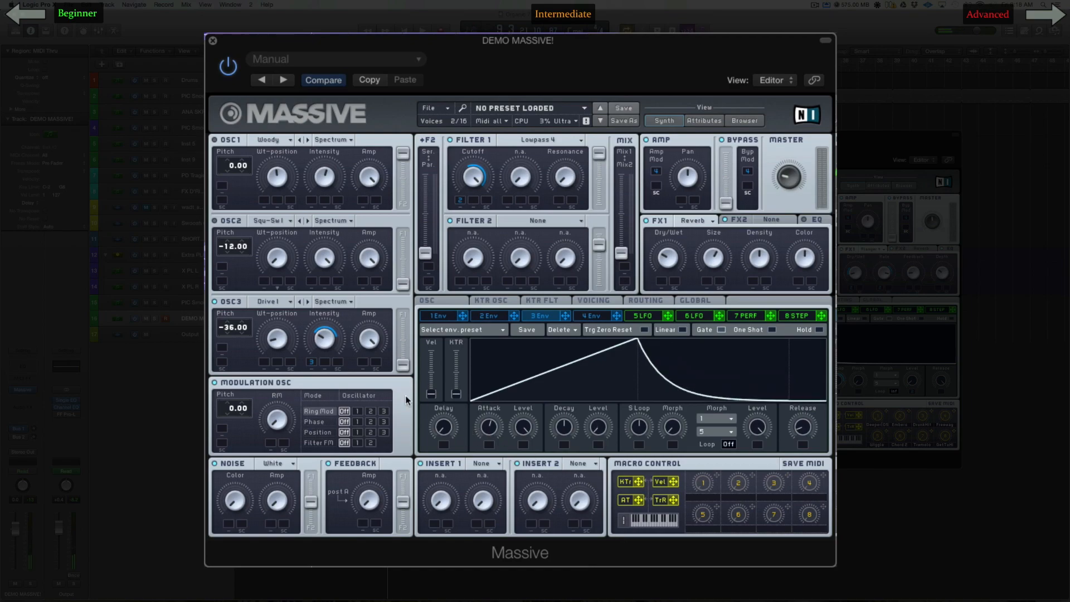
Step: Center the mix between Mix1 and Mix2 and set OSC3's pitch to -48.00
left_click_drag(616, 239, 611, 122)
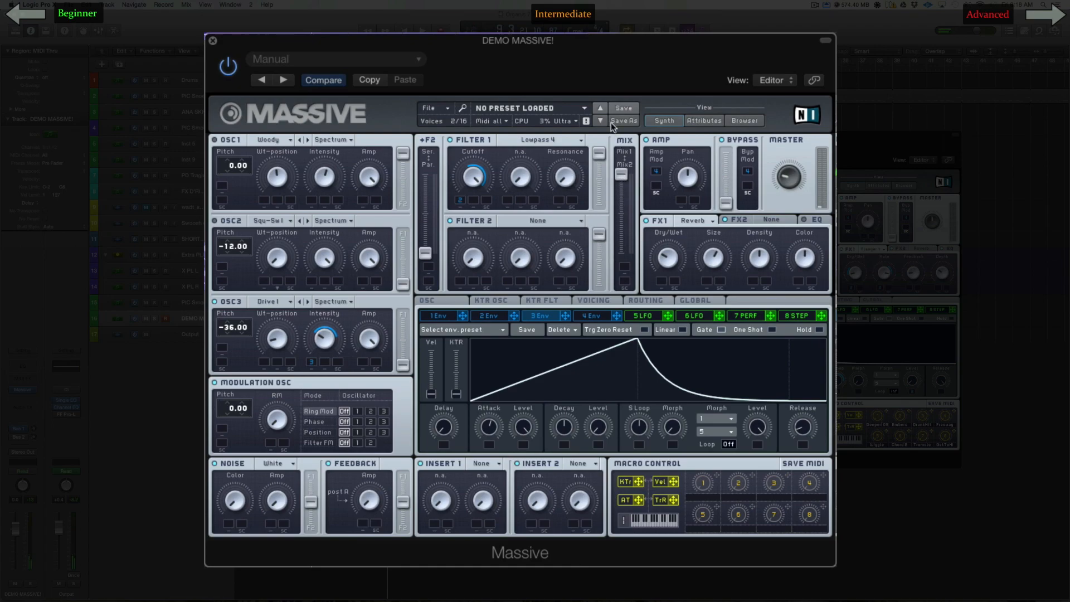
left_click_drag(624, 192, 626, 220)
left_click(226, 332)
Step: Lower OSC3's amp and modulate it with envelope 2 after trying envelope 3
mouse_move(565, 316)
left_mouse_down()
mouse_move(363, 363)
mouse_move(363, 387)
left_mouse_up()
left_click_drag(363, 347, 369, 335)
left_click(512, 317)
left_click_drag(513, 319, 369, 363)
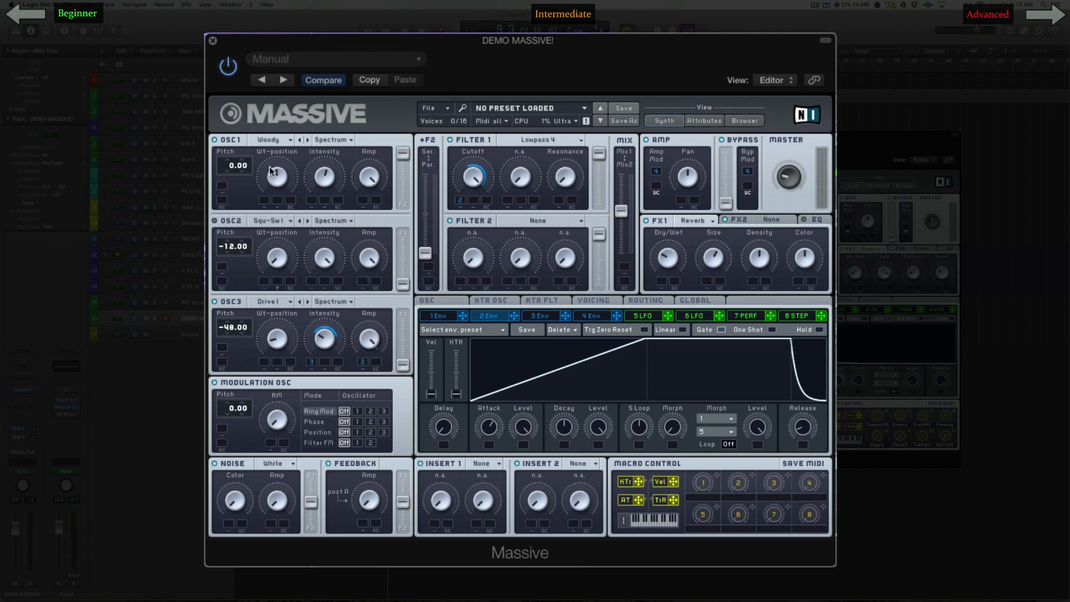
left_click(370, 338)
Step: Isolate OSC2 by moving the mix fully to Mix2 and switching off OSC3, and load a Flenders wavetable into it
left_click(216, 221)
left_click_drag(619, 215, 620, 257)
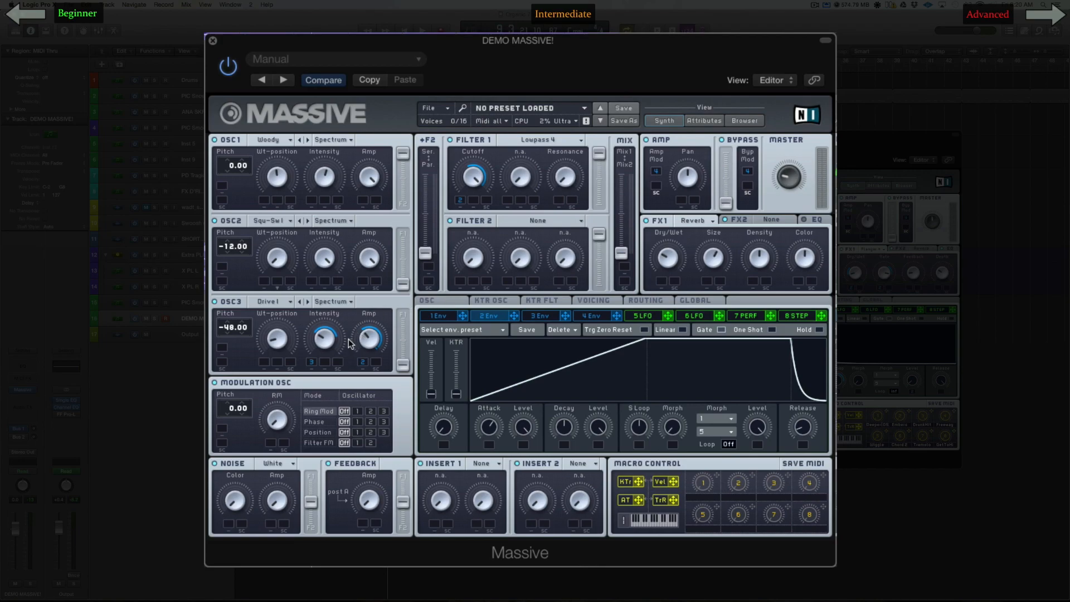
left_click(215, 302)
left_click(281, 221)
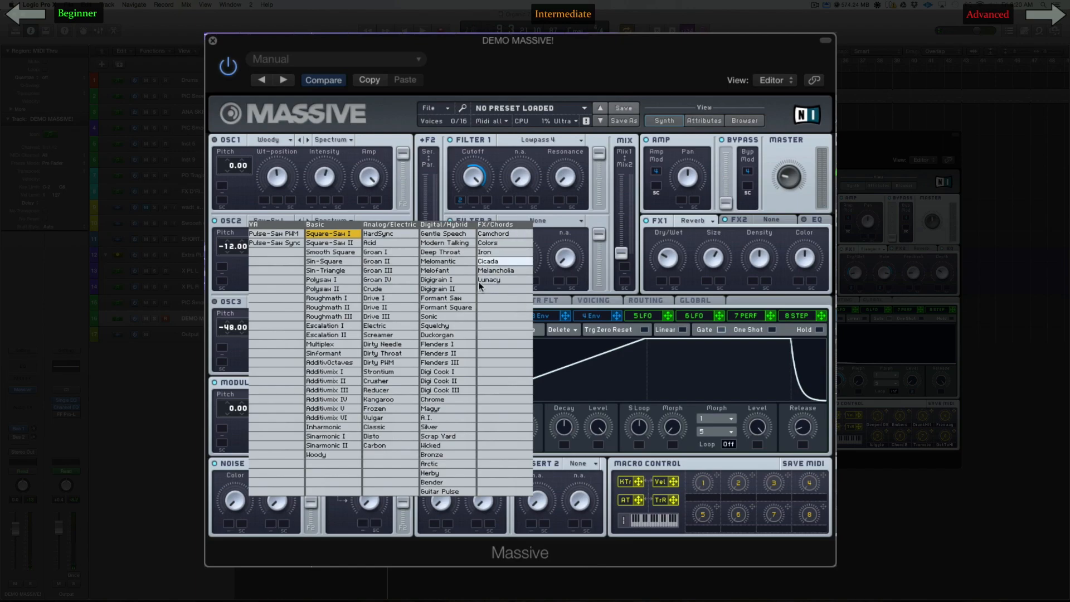
left_click(451, 362)
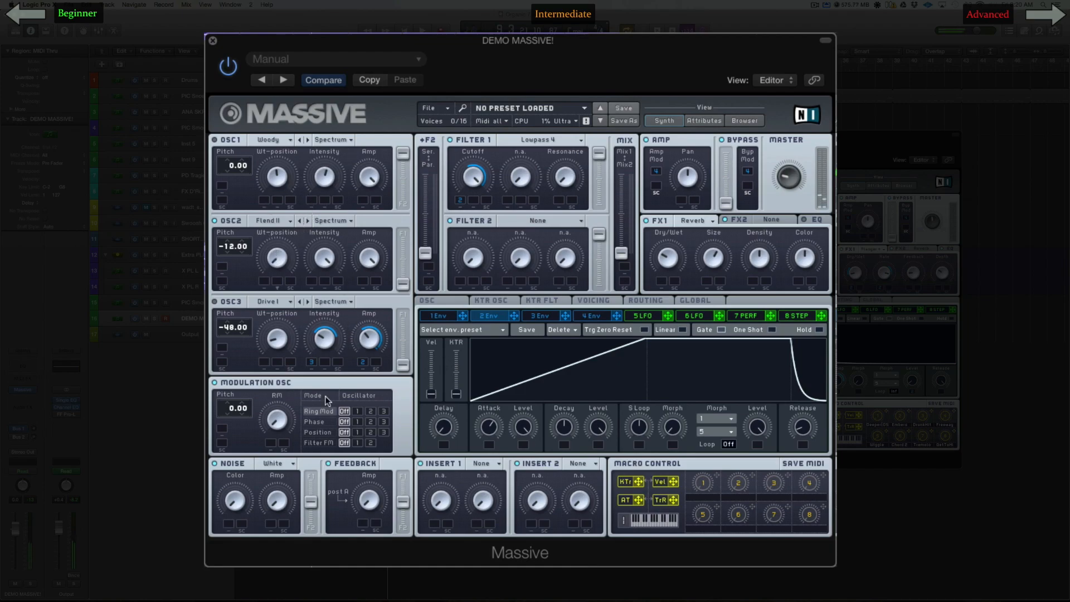
Step: Load the A.I. wavetable into OSC2, adjust its wavetable position, and set its pitch to -24.00
left_click(307, 220)
left_click(308, 221)
left_click(308, 220)
left_click(308, 221)
left_click(307, 221)
left_click(307, 221)
left_click_drag(288, 328, 284, 299)
left_click_drag(228, 249, 229, 279)
left_click_drag(232, 252, 232, 249)
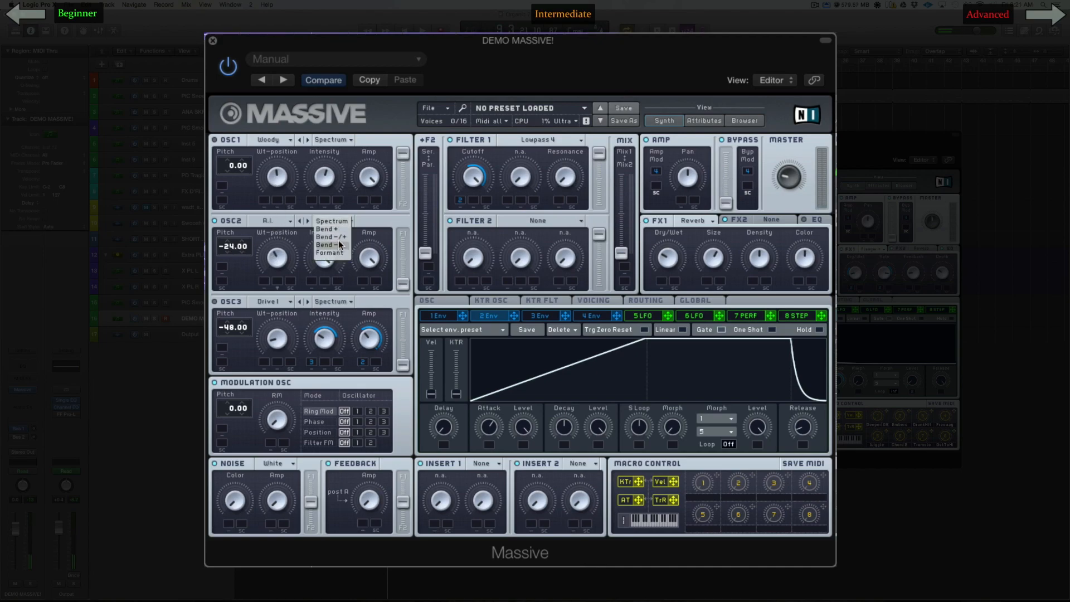
Step: Try OSC2's Bend modes at different intensities, then return its wavetable mode to Spectrum
left_click(339, 237)
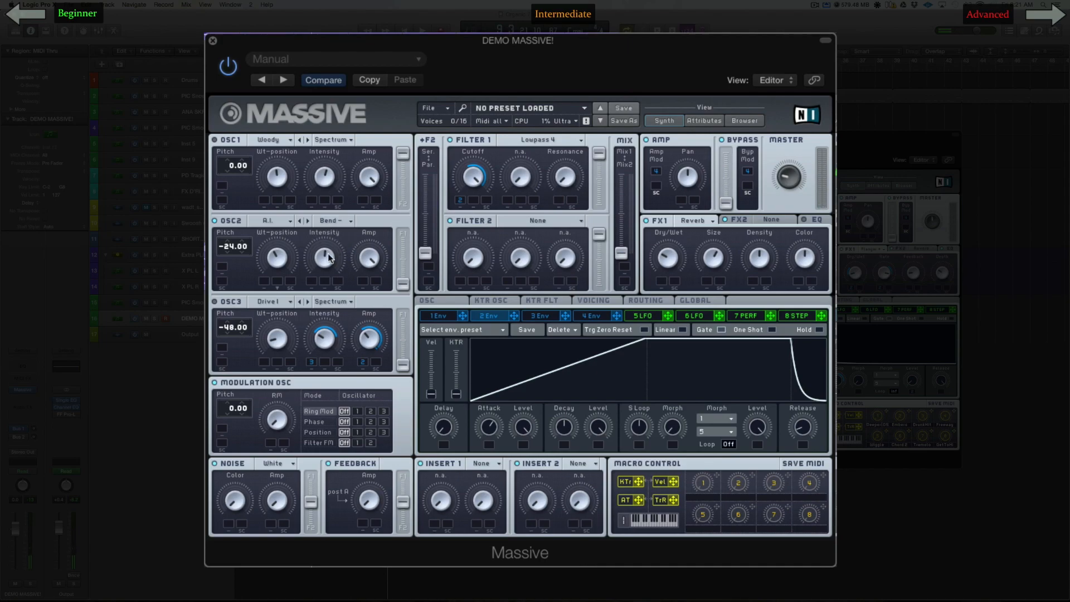
left_click_drag(320, 259, 319, 210)
left_click(335, 220)
double_click(324, 256)
left_click(342, 223)
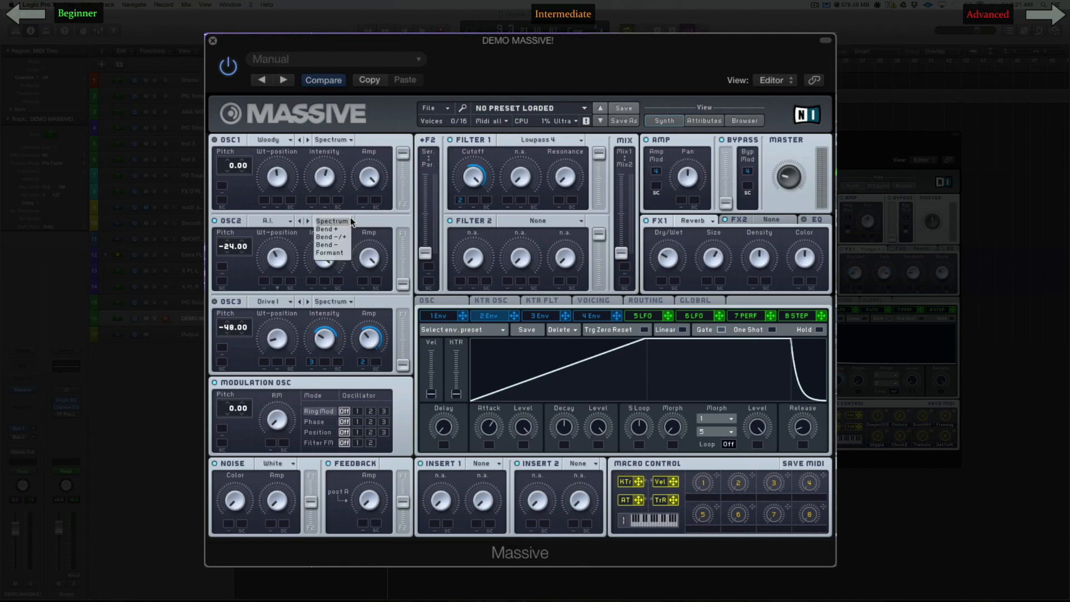
left_click(337, 221)
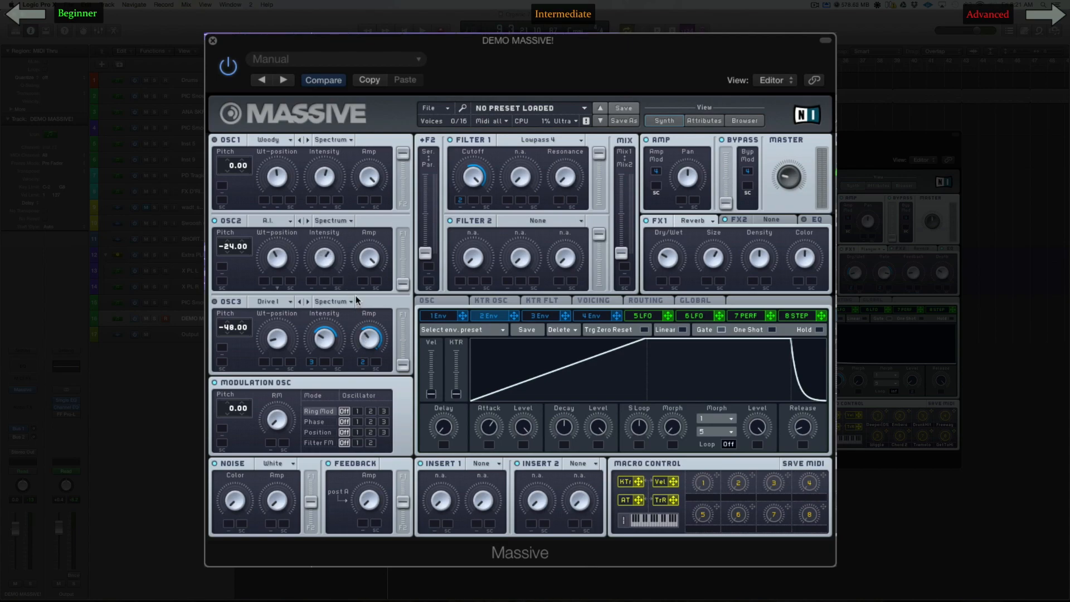
Step: Switch OSC2 to Bend - with a reduced intensity, after trying Bend -/+
left_click(332, 220)
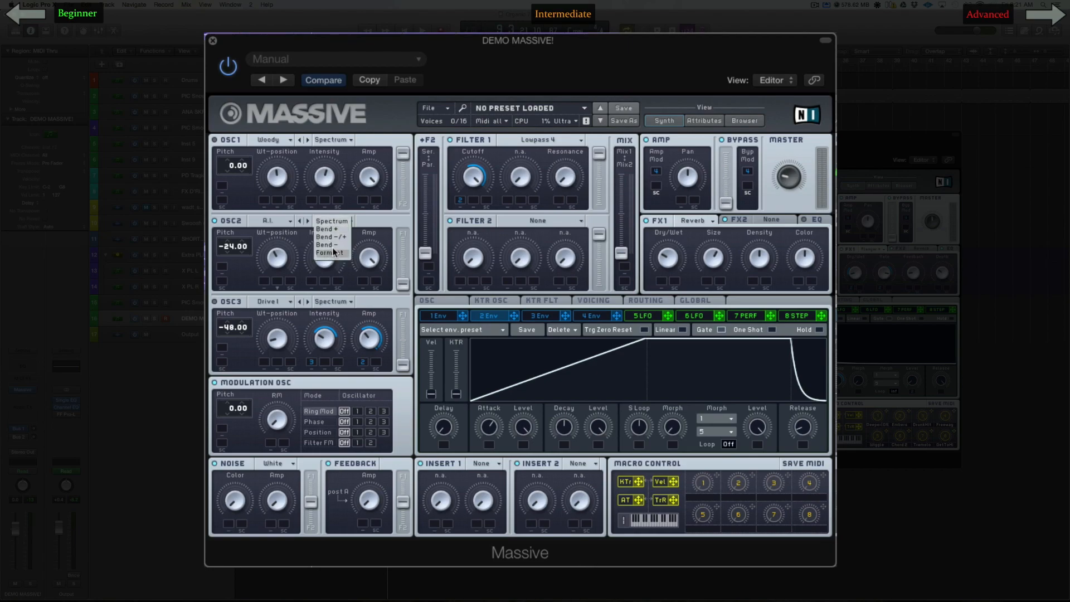
left_click(356, 218)
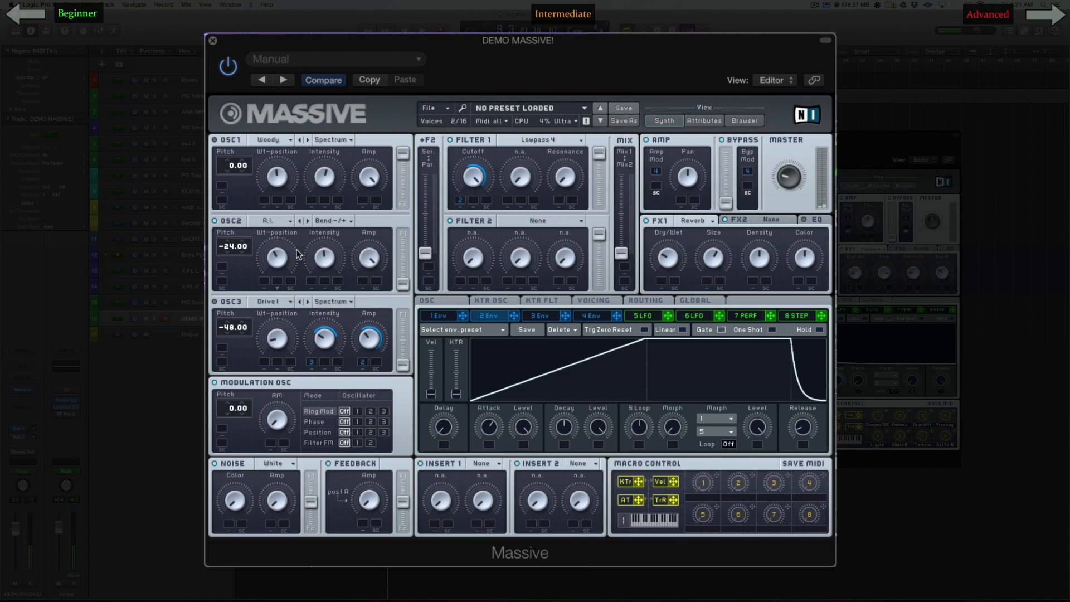
left_click_drag(326, 252, 323, 270)
left_click(346, 221)
Step: Set Filter 2 to Daft and place the filter routing about midway between series and parallel
left_click(561, 221)
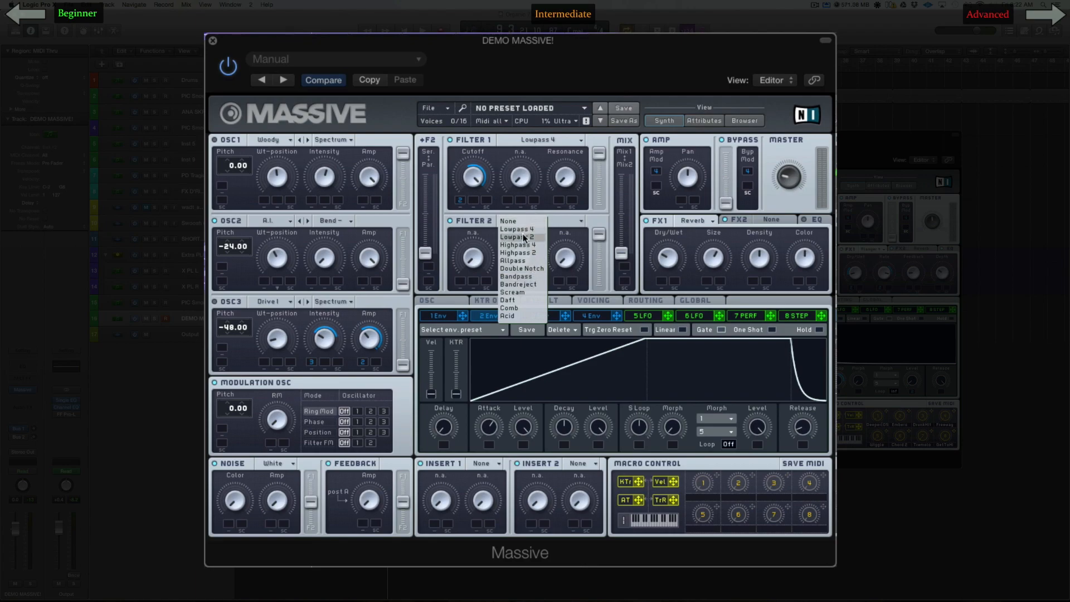
left_click(520, 301)
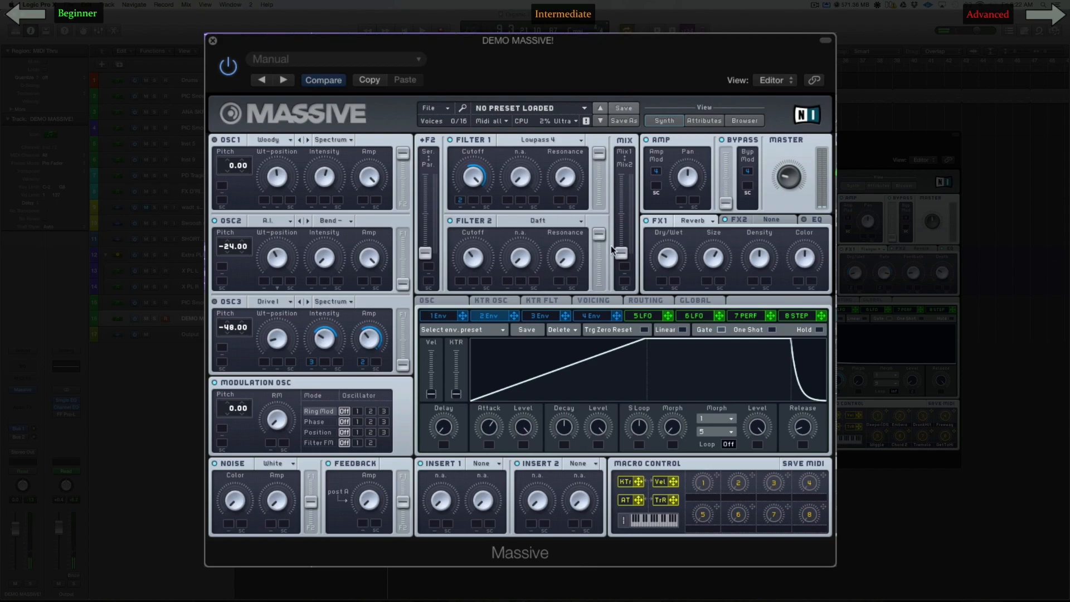
left_click_drag(423, 239, 429, 80)
left_click_drag(426, 174, 428, 230)
mouse_move(429, 214)
left_mouse_down()
mouse_move(436, 239)
mouse_move(435, 218)
left_mouse_up()
Step: Modulate Filter 2's cutoff with envelope 3 and OSC2's amp with envelope 2, toggling OSC1 to compare the sound
left_click(541, 315)
left_click_drag(566, 315, 466, 265)
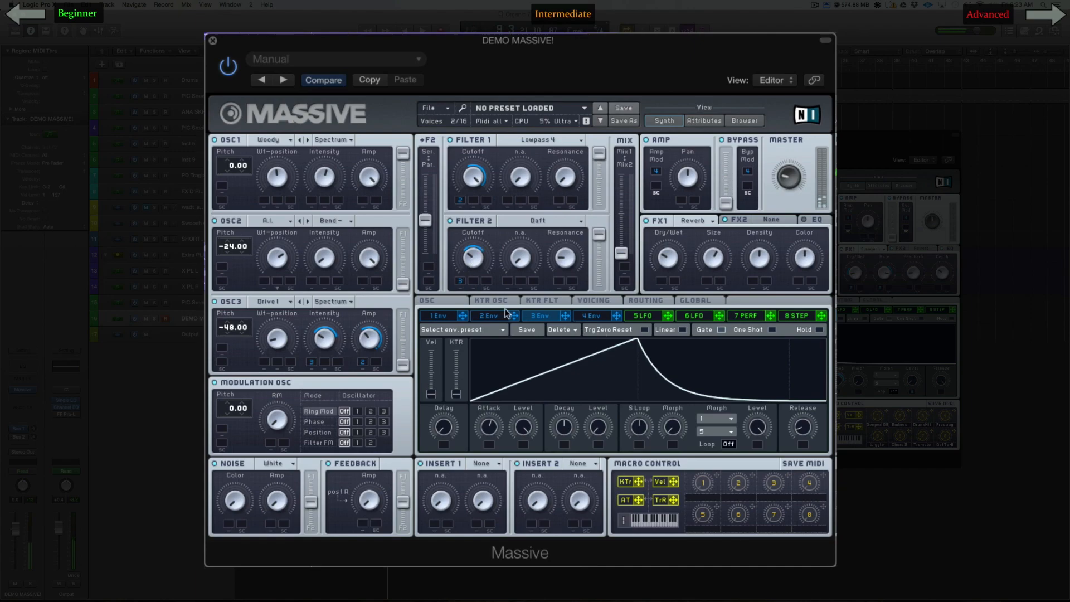
left_click_drag(514, 316, 364, 283)
mouse_move(364, 279)
left_mouse_down()
mouse_move(376, 257)
mouse_move(369, 268)
left_mouse_up()
left_click(215, 140)
left_click(222, 139)
Step: Lengthen envelope 4's attack and raise its decay level to maximum
left_click(588, 316)
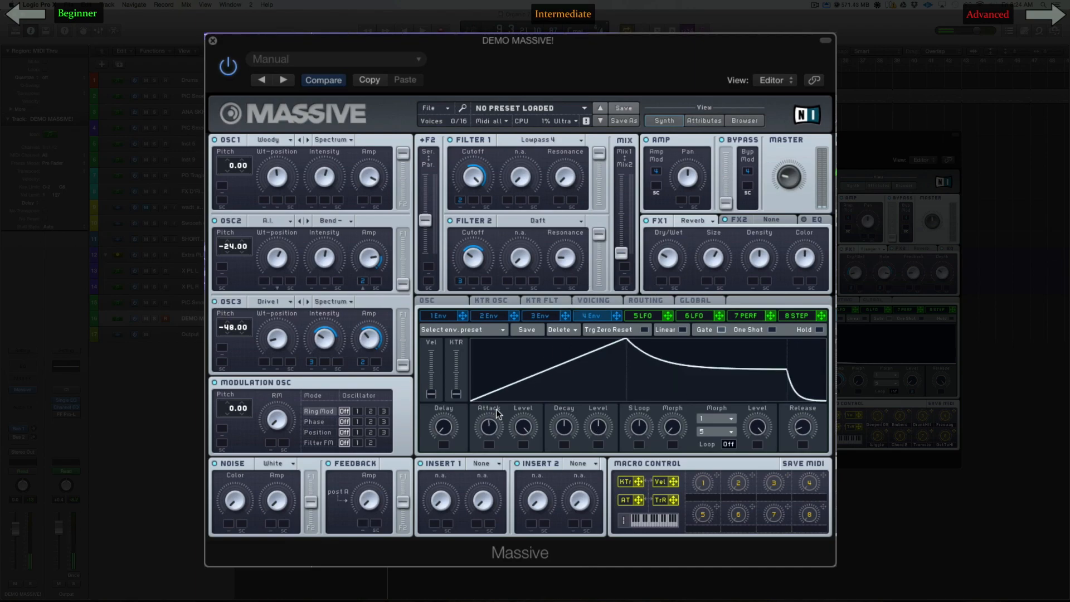
left_click_drag(490, 414, 496, 349)
left_click_drag(597, 426, 609, 379)
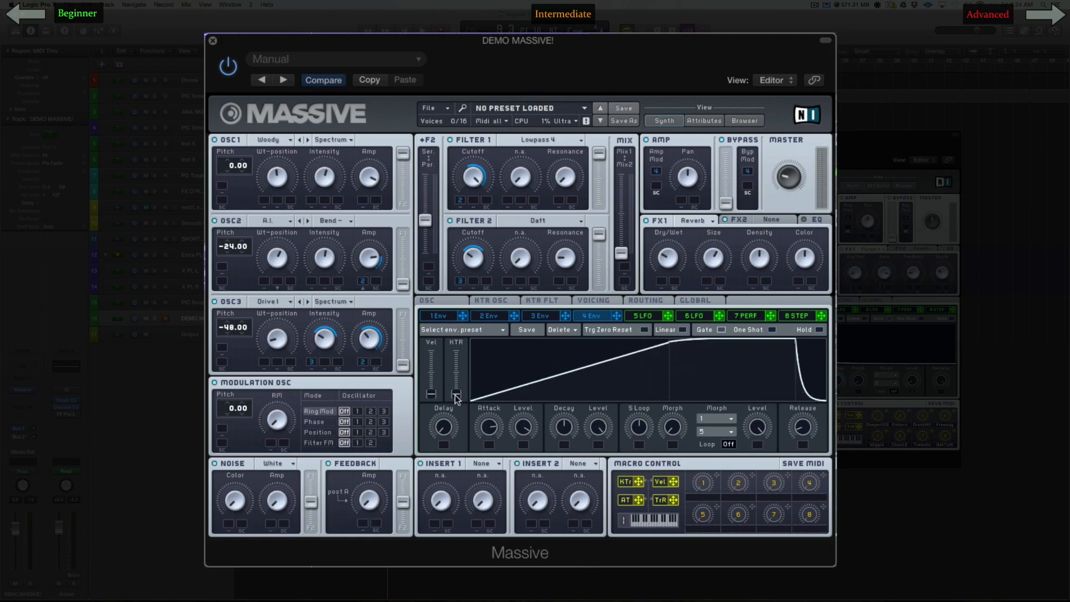
mouse_move(489, 430)
left_mouse_down()
mouse_move(498, 436)
mouse_move(486, 443)
mouse_move(491, 430)
left_mouse_up()
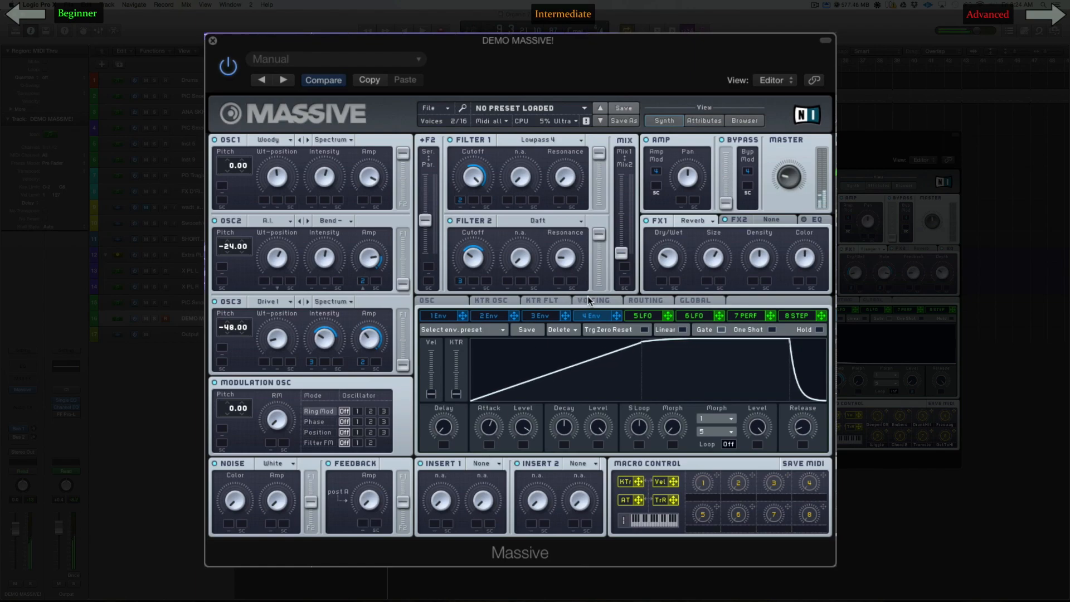
Step: Open the voicing settings and save the demo patch as a new preset named PAD
left_click(587, 296)
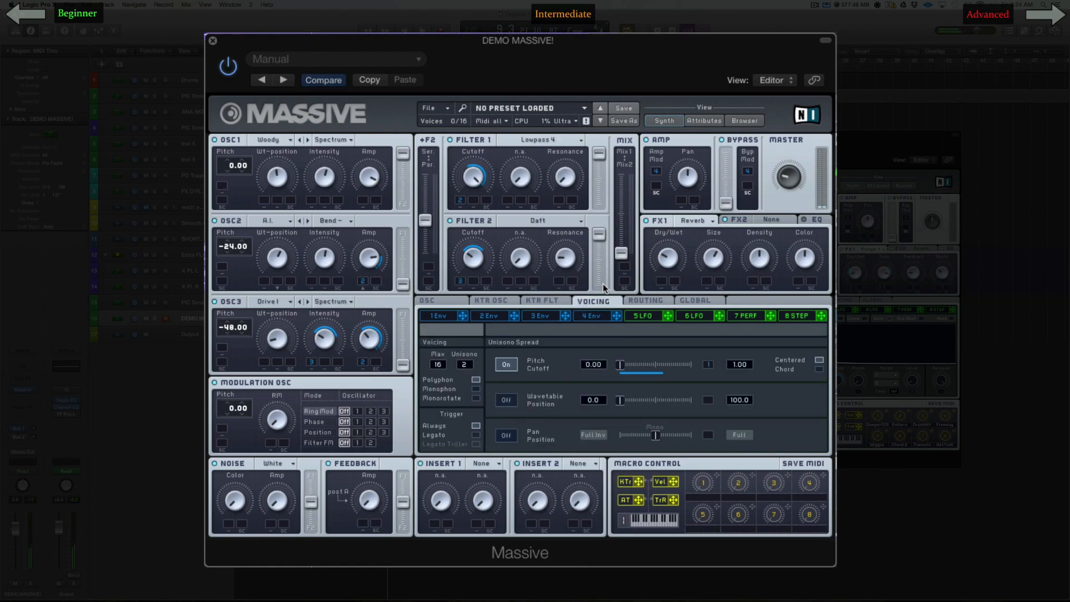
left_click(624, 120)
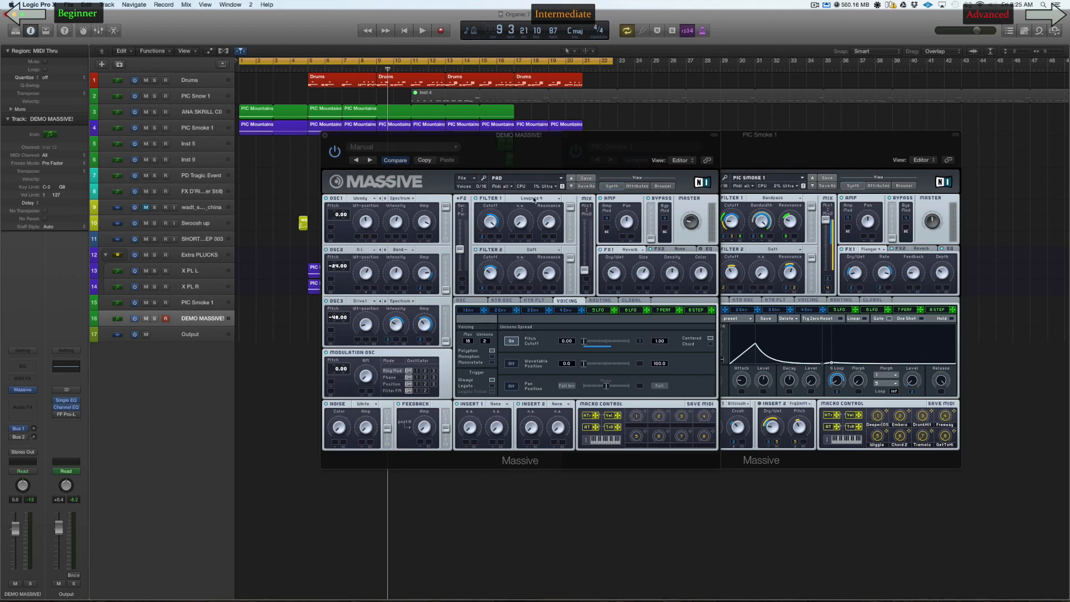
left_click(815, 5)
left_click(814, 4)
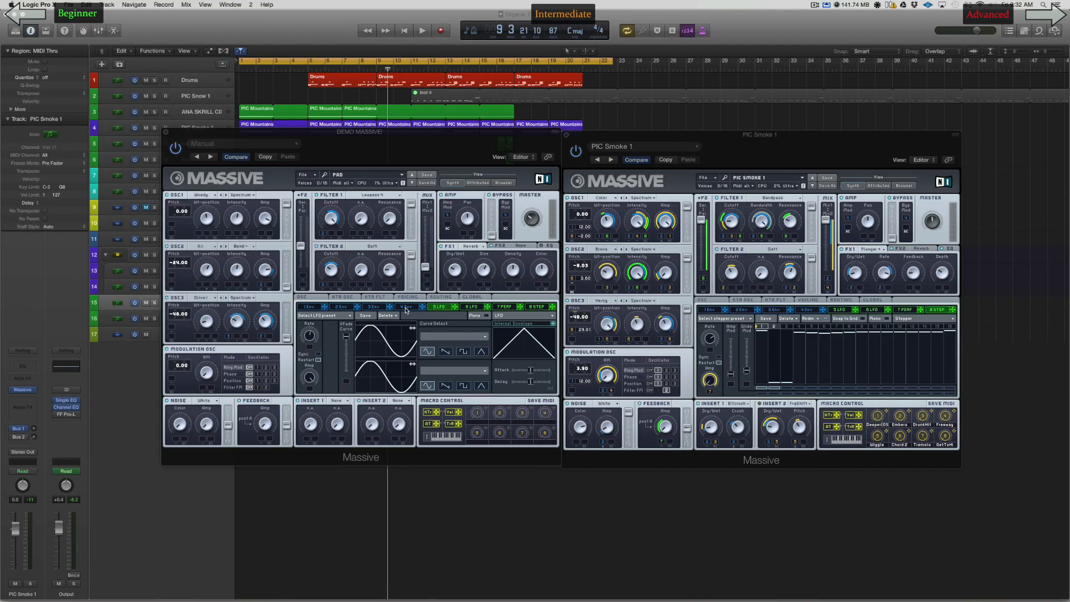
Step: Try a long attack and a zero decay level on the demo patch's envelope 4, then restore both
left_click(406, 308)
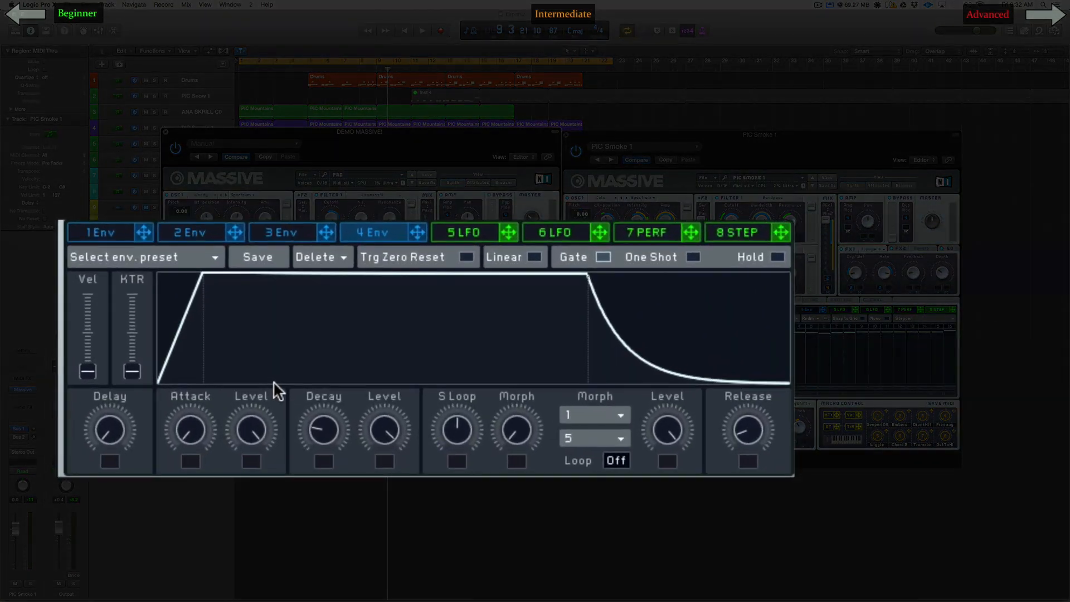
left_click_drag(199, 429, 212, 328)
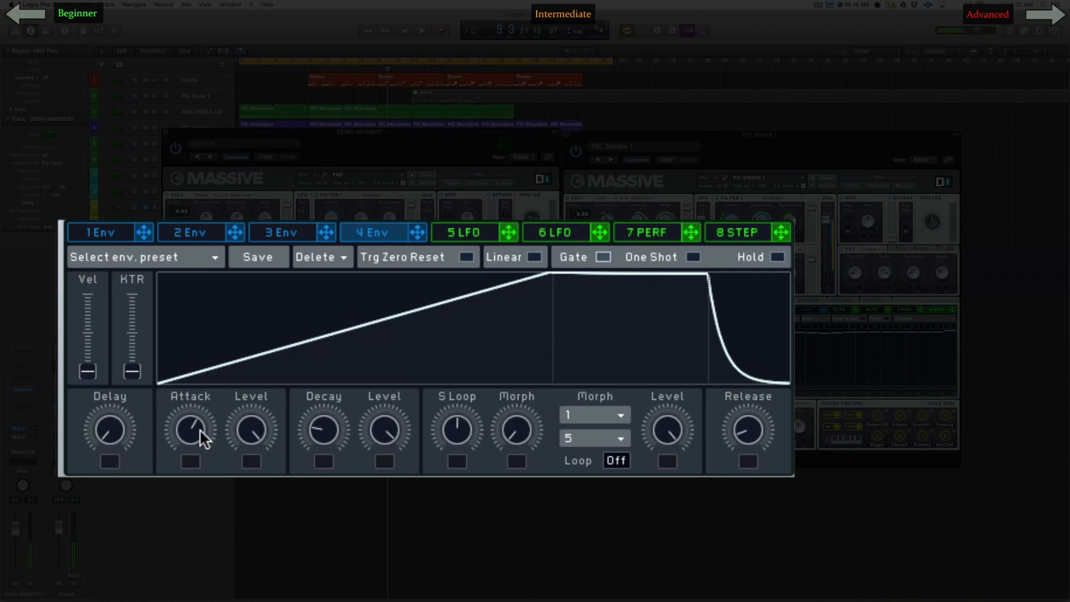
left_click_drag(198, 432, 198, 519)
left_click_drag(372, 442, 445, 545)
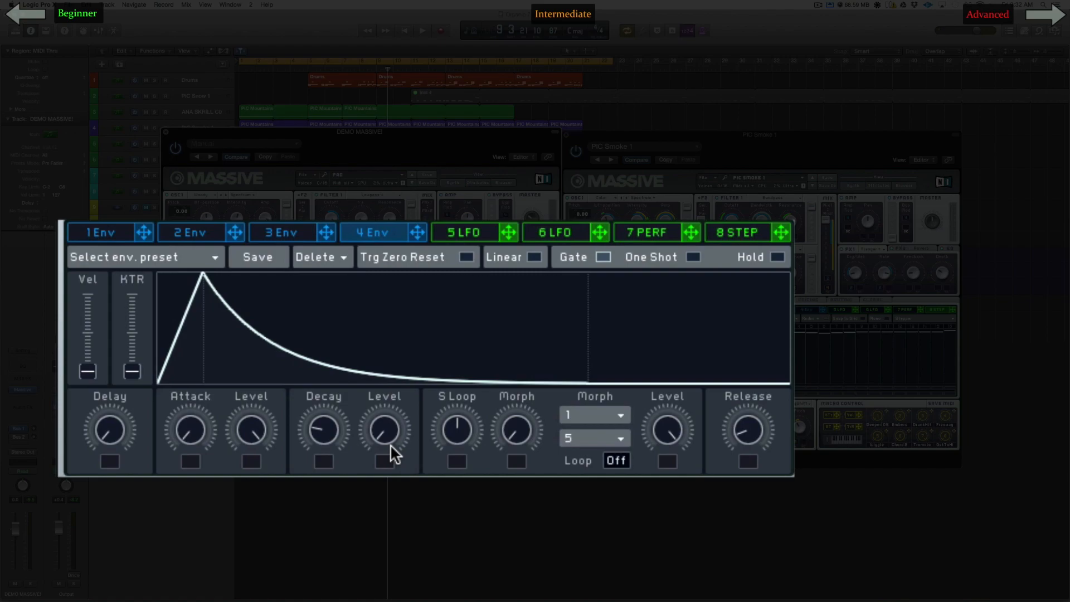
left_click_drag(391, 443, 214, 332)
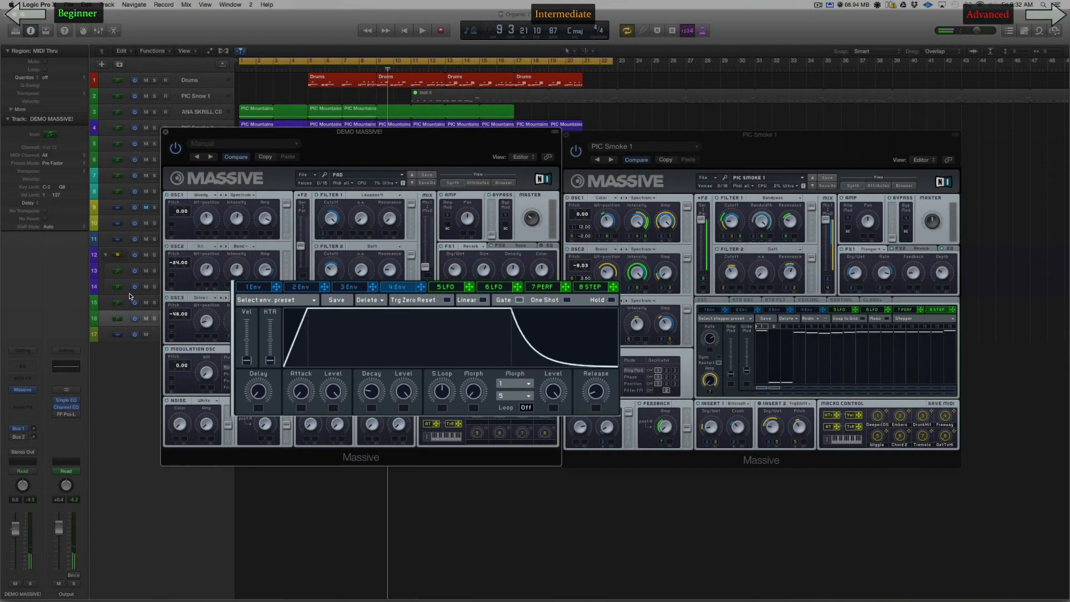
Step: Open envelope 4 in PIC Smoke 1 and set a low attack level after trying the full level
left_click(756, 312)
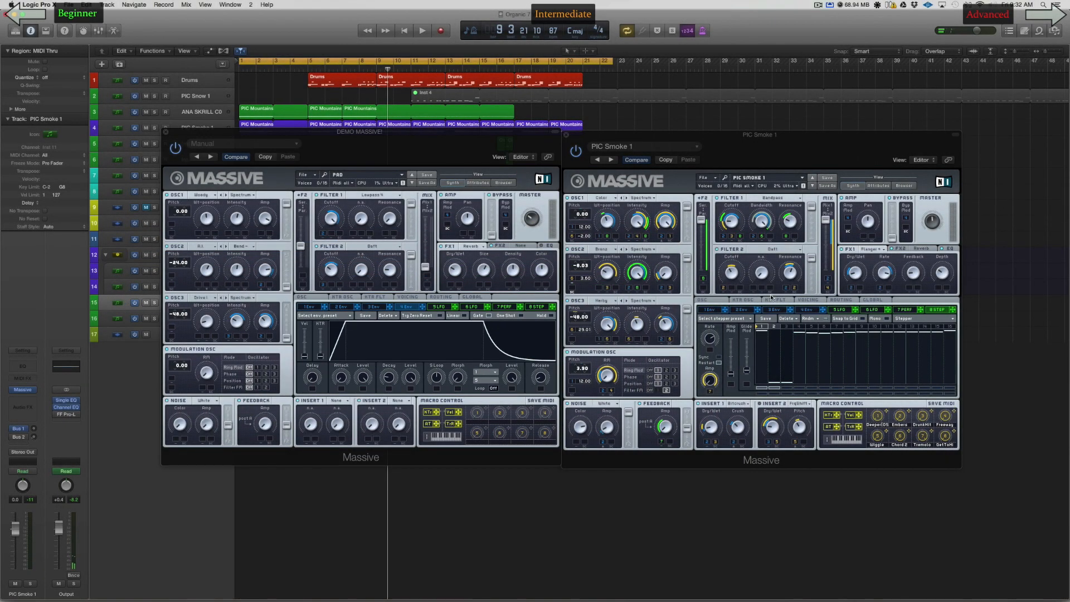
left_click(799, 309)
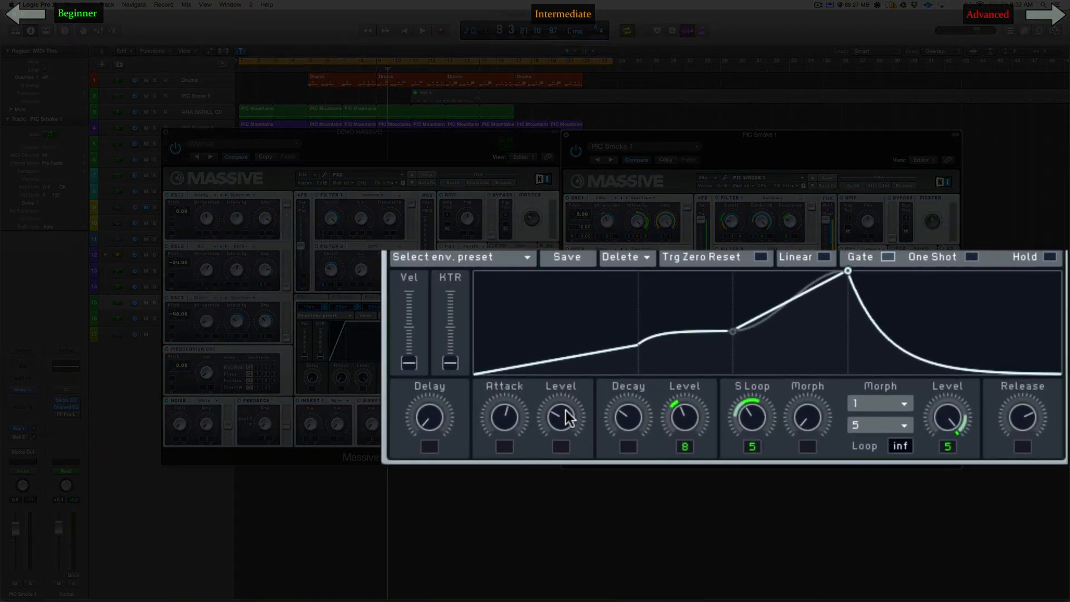
left_click_drag(566, 411, 563, 345)
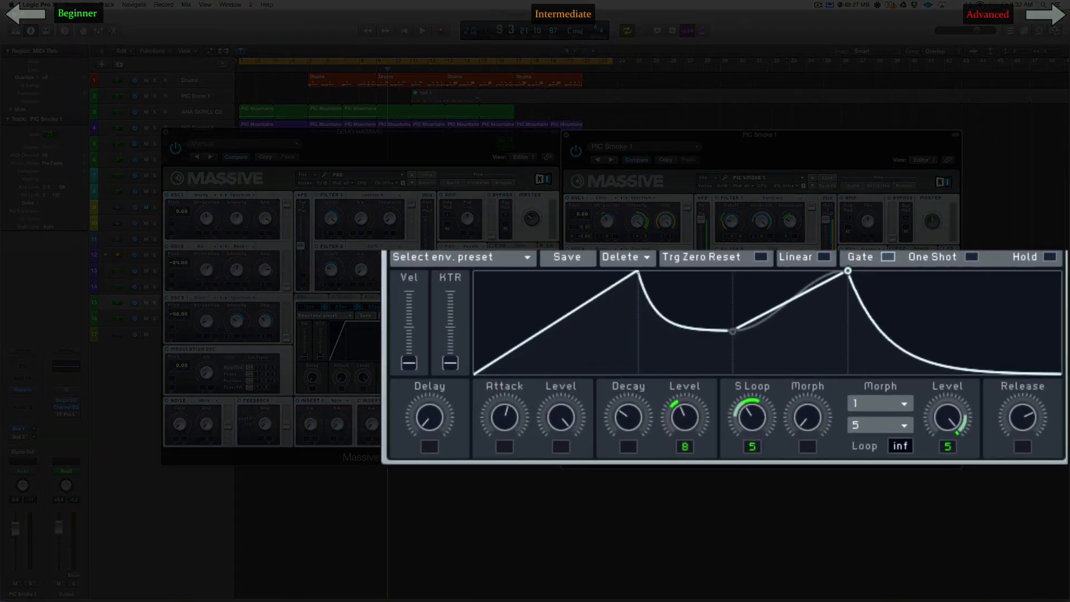
mouse_move(574, 254)
left_mouse_down()
mouse_move(579, 371)
mouse_move(578, 253)
left_mouse_up()
left_click_drag(637, 278, 636, 349)
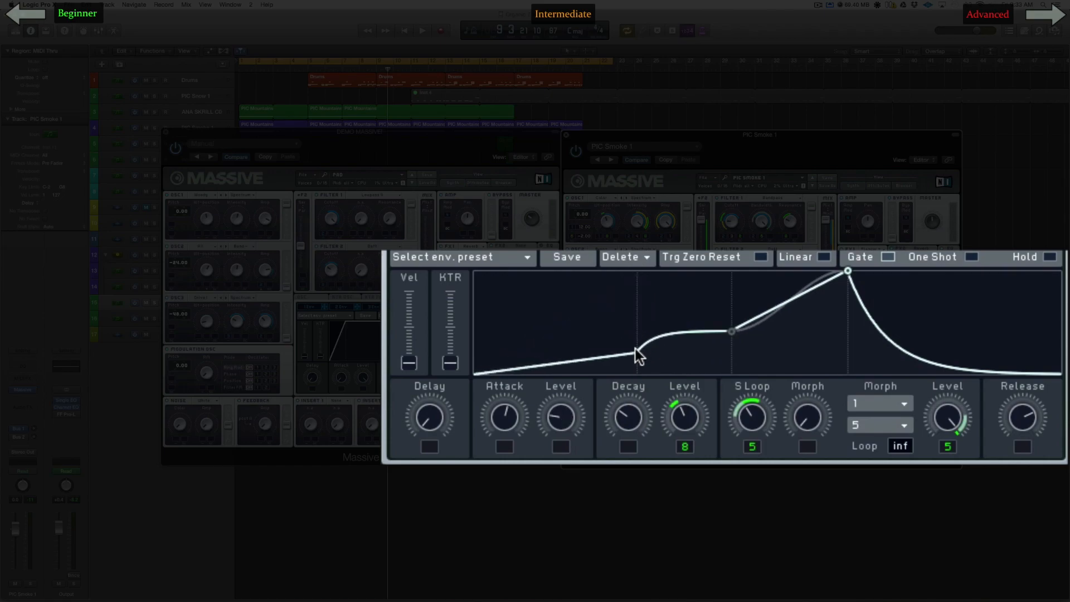
left_click_drag(563, 406, 564, 413)
Step: Toggle envelope 4's Linear option repeatedly to compare the straight and curved decay shapes
left_click(823, 252)
left_click(824, 252)
left_click(824, 252)
left_click(824, 251)
left_click(823, 252)
left_click(823, 253)
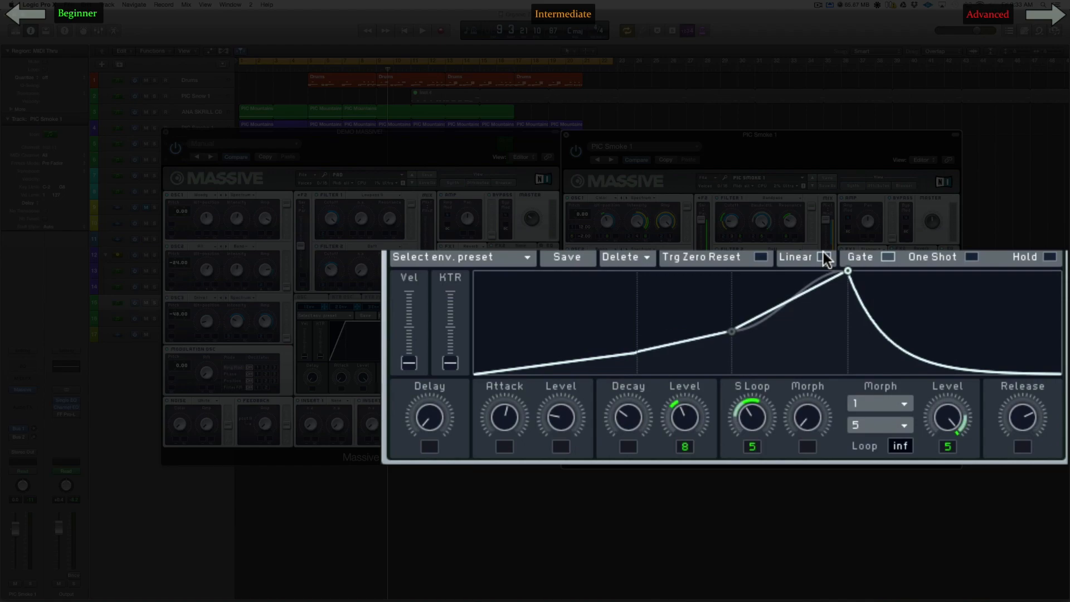
Step: Raise envelope 4's decay level to maximum and compare the shape with Linear on and off
left_click_drag(687, 419, 705, 291)
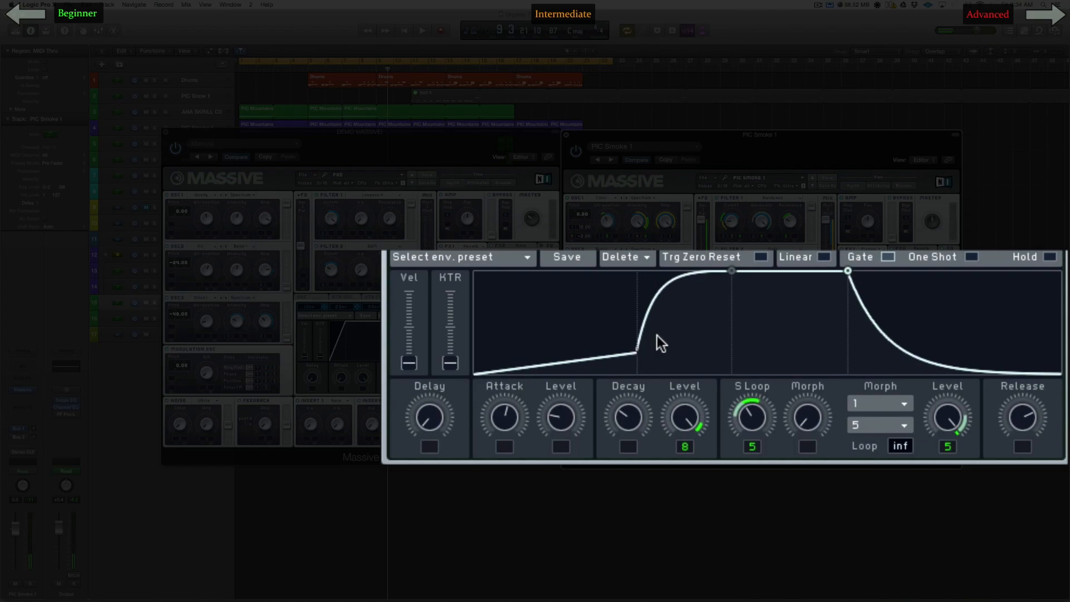
left_click(823, 257)
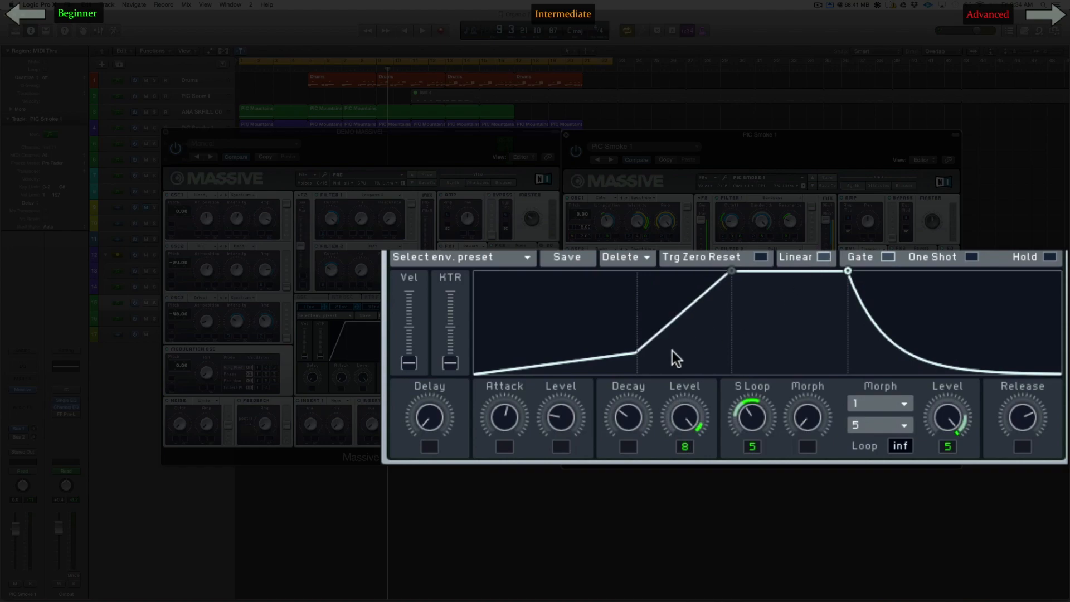
left_click(829, 256)
left_click(829, 257)
left_click(826, 255)
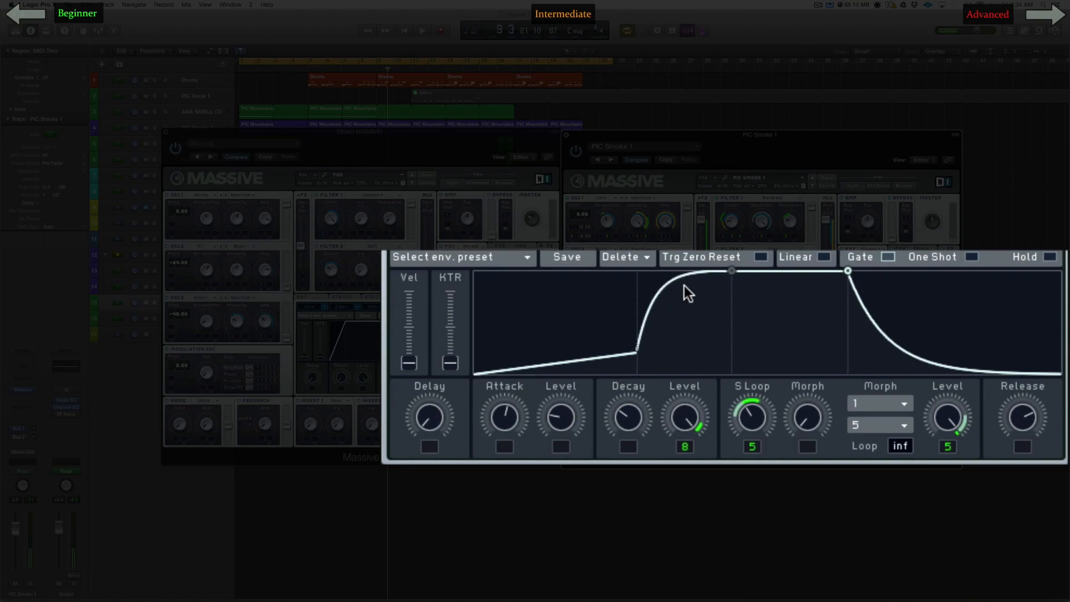
Step: Lengthen envelope 4's decay slightly and lower its decay level to about halfway, comparing Linear on and off
left_click_drag(634, 413, 631, 411)
left_click(825, 255)
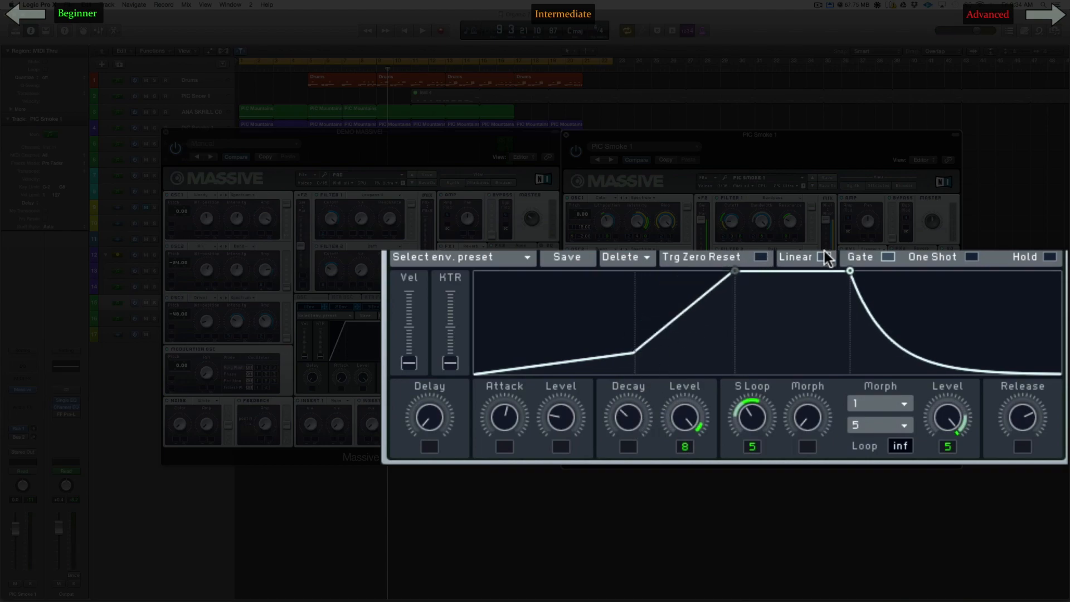
left_click_drag(685, 419, 702, 448)
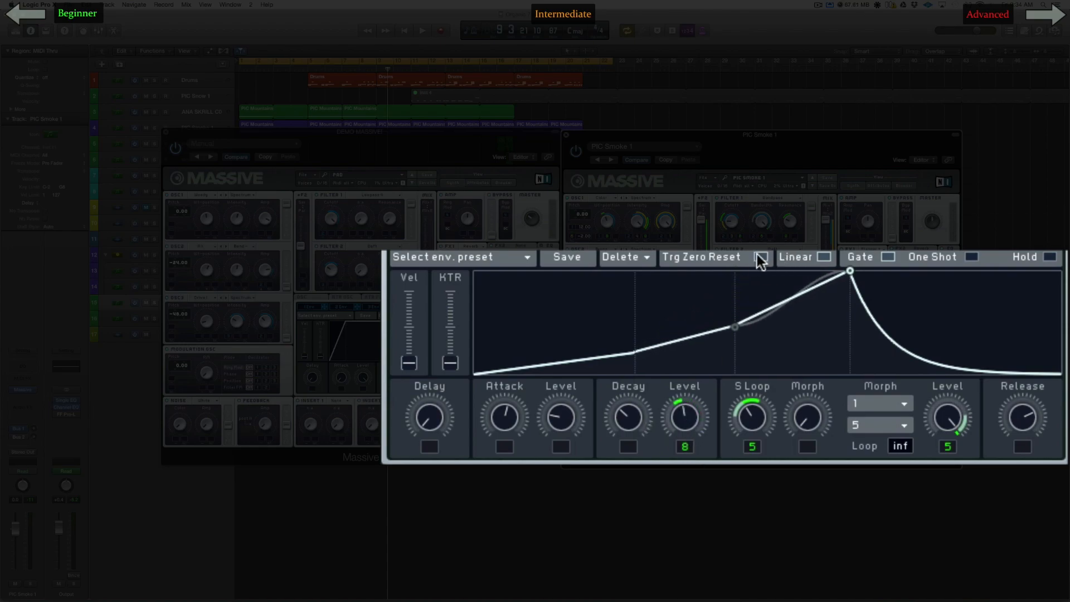
left_click(820, 256)
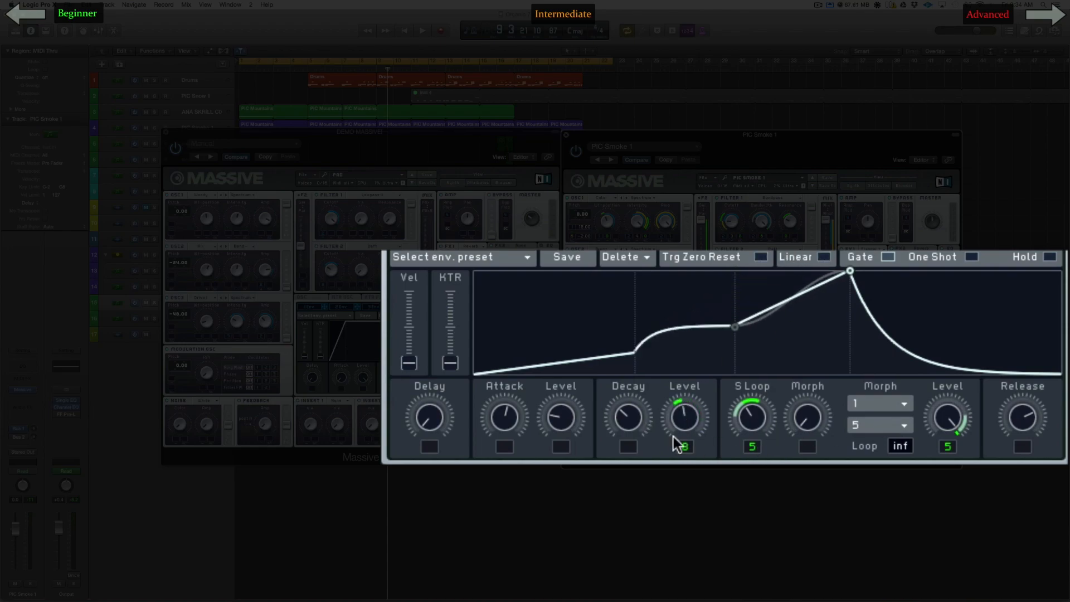
Step: Drop envelope 4's decay level to zero and shorten its sustain loop after trying a longer one
left_click_drag(758, 419, 751, 406)
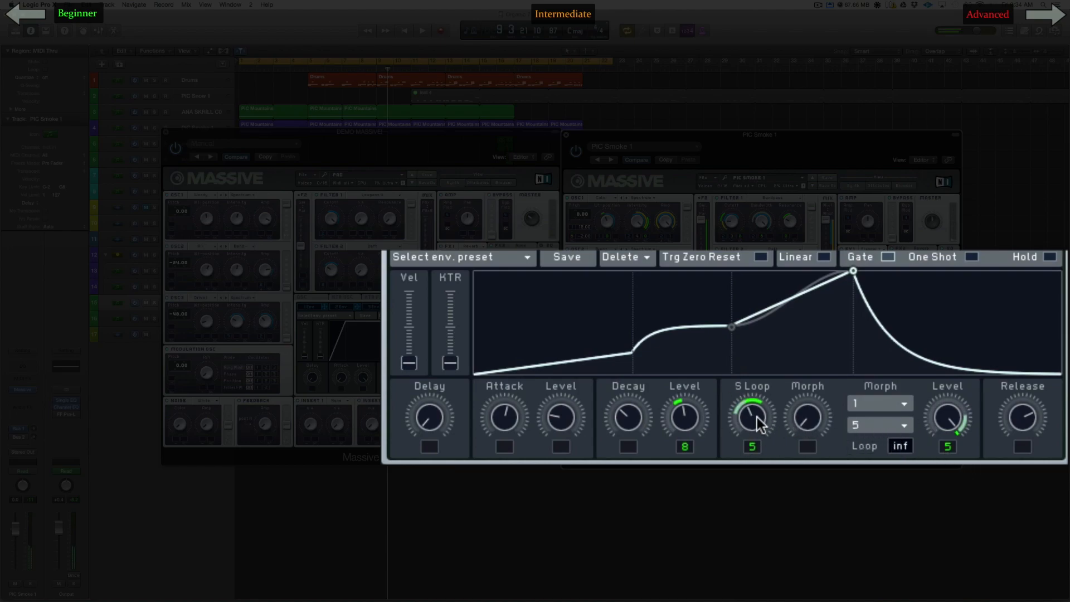
left_click_drag(684, 417, 684, 441)
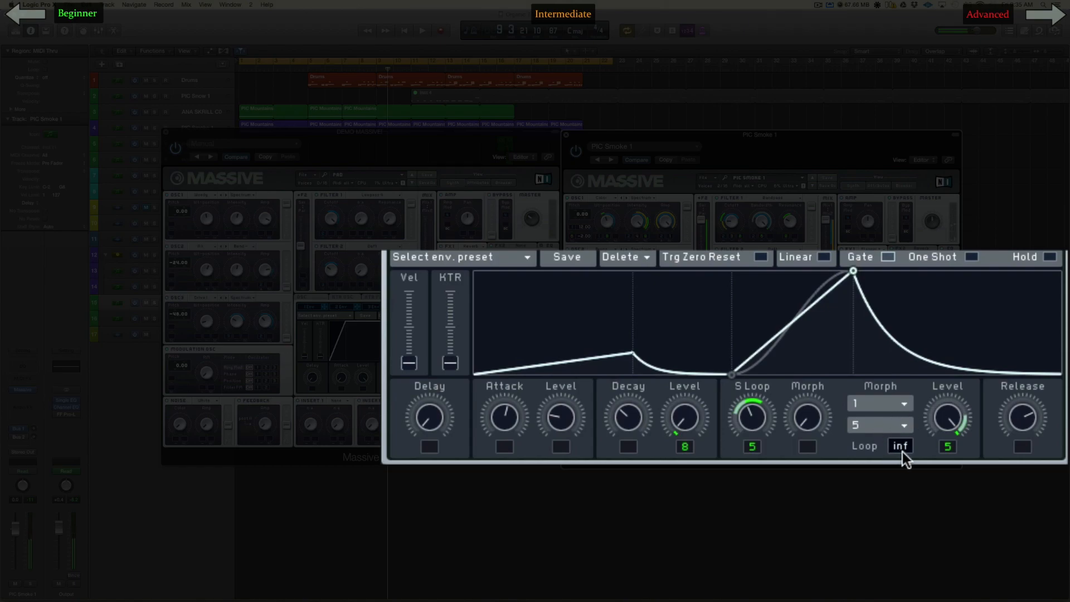
left_click_drag(790, 409, 759, 442)
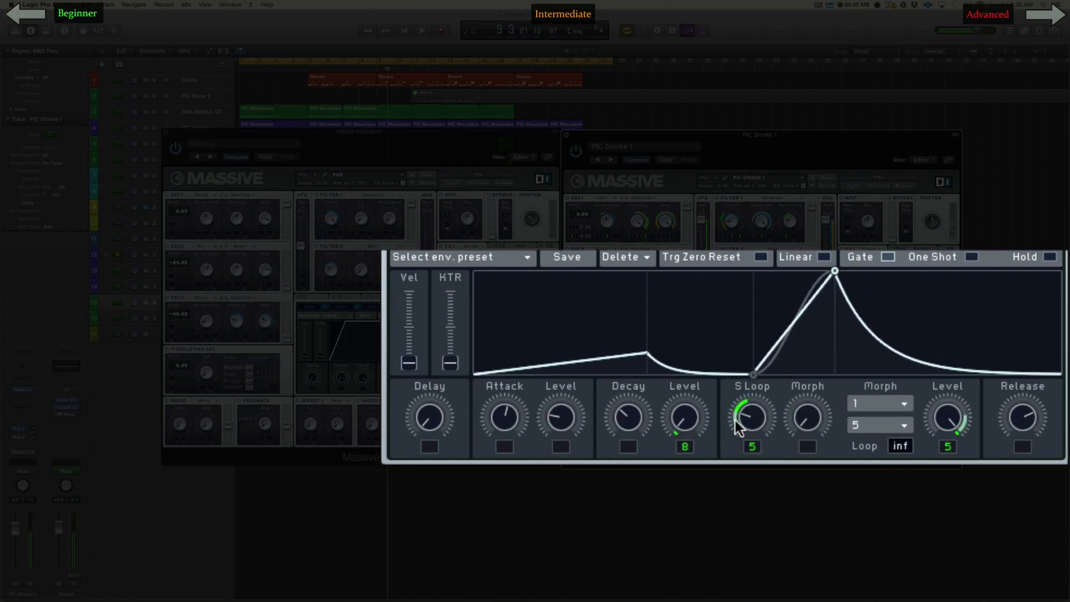
Step: Shorten envelope 4's attack and decay, and lengthen its sustain loop
left_click_drag(625, 419, 629, 453)
left_click_drag(493, 423, 493, 481)
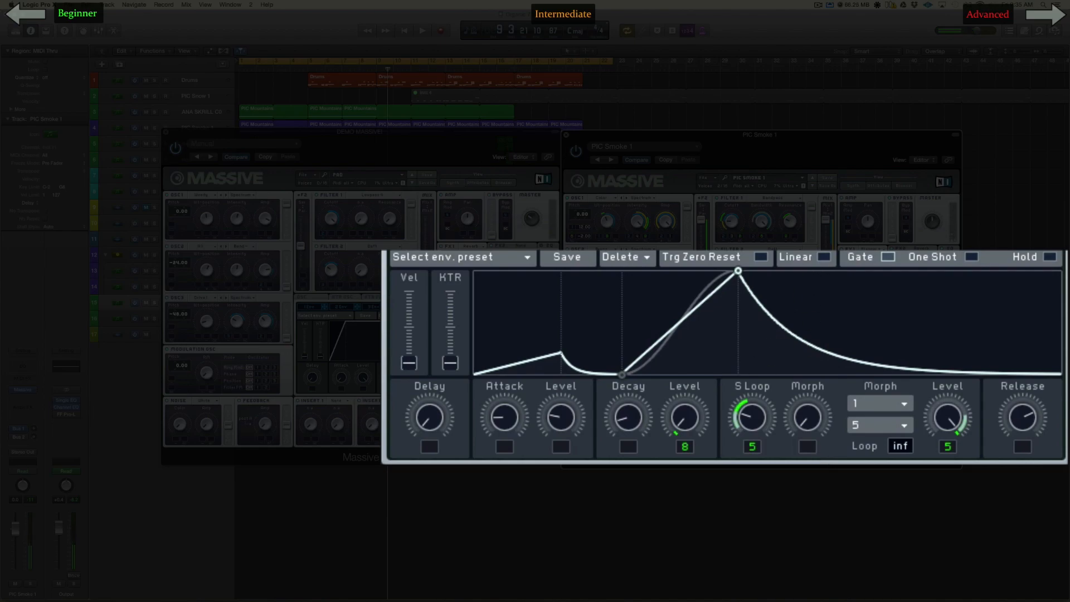
mouse_move(762, 397)
left_mouse_down()
mouse_move(759, 370)
mouse_move(761, 389)
left_mouse_up()
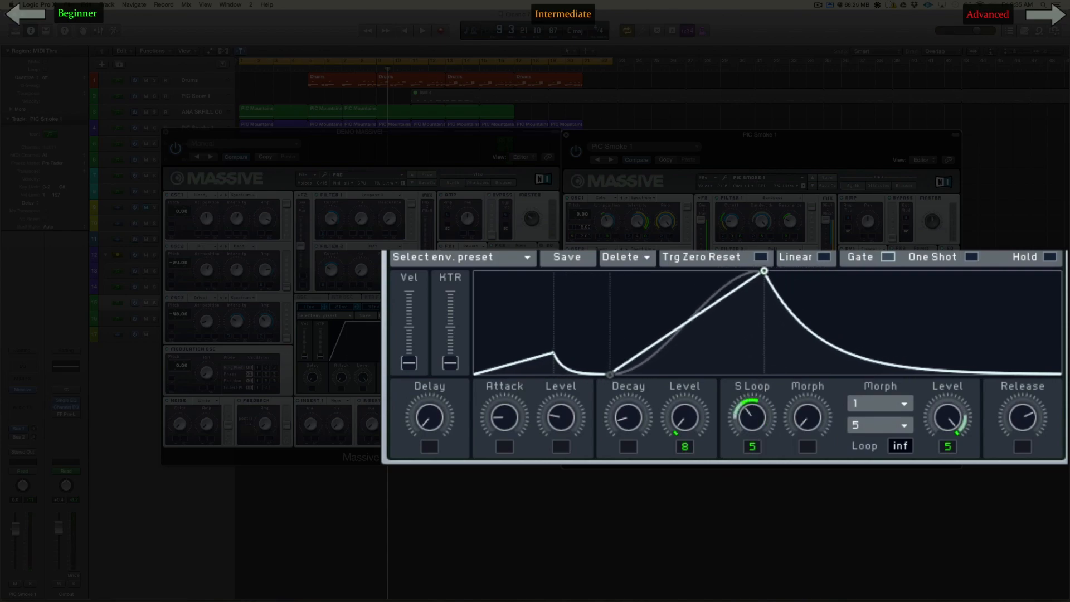
Step: Shorten envelope 4's sustain loop slightly and widen the LFO 5 modulation range on its sustain level
mouse_move(752, 413)
left_mouse_down()
mouse_move(751, 366)
mouse_move(736, 440)
mouse_move(715, 312)
mouse_move(712, 400)
mouse_move(727, 392)
mouse_move(731, 437)
mouse_move(722, 427)
mouse_move(730, 363)
mouse_move(727, 429)
mouse_move(749, 439)
mouse_move(761, 414)
left_mouse_up()
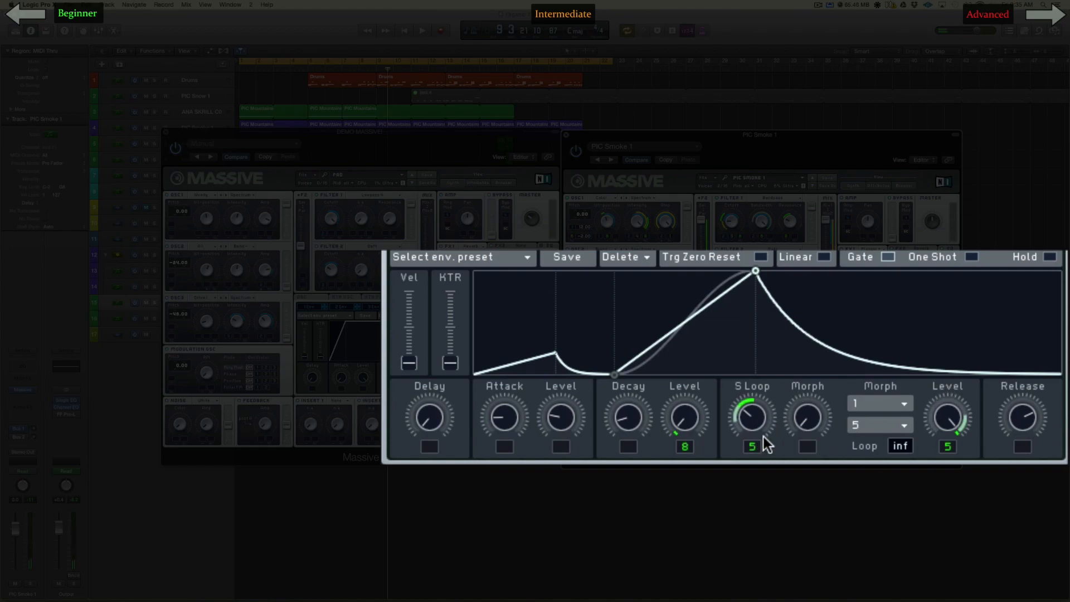
mouse_move(950, 419)
left_mouse_down()
mouse_move(951, 474)
mouse_move(947, 382)
mouse_move(948, 412)
mouse_move(948, 393)
mouse_move(930, 416)
left_mouse_up()
left_click_drag(962, 427, 952, 359)
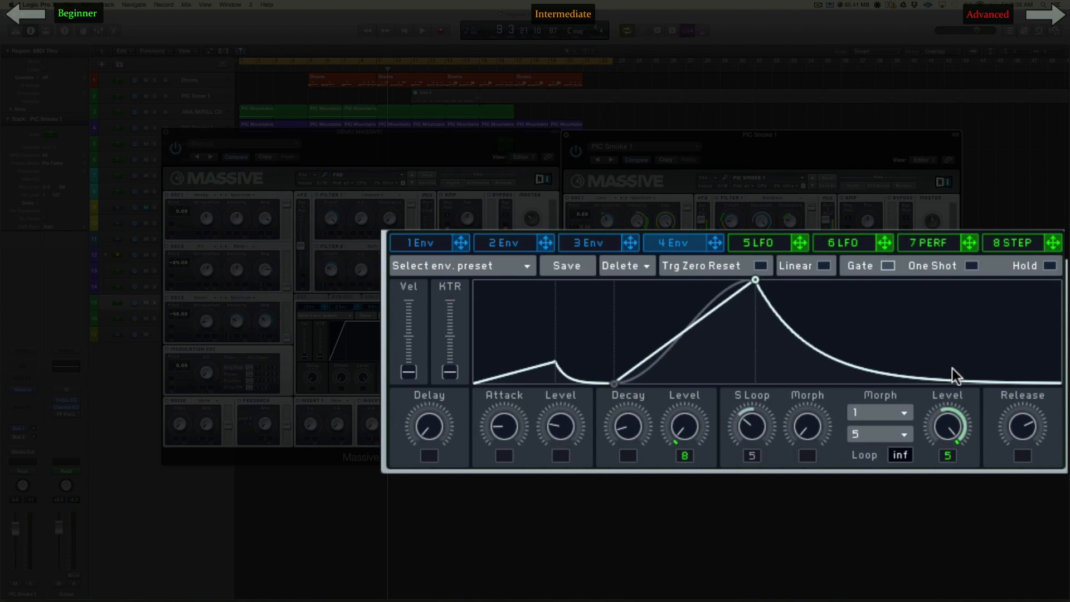
left_click_drag(945, 450, 947, 456)
Step: In LFO 5, turn off the AD amp modulation, raise the rate and amp, and move the XFade Curve fully up
left_click(864, 242)
left_click(773, 242)
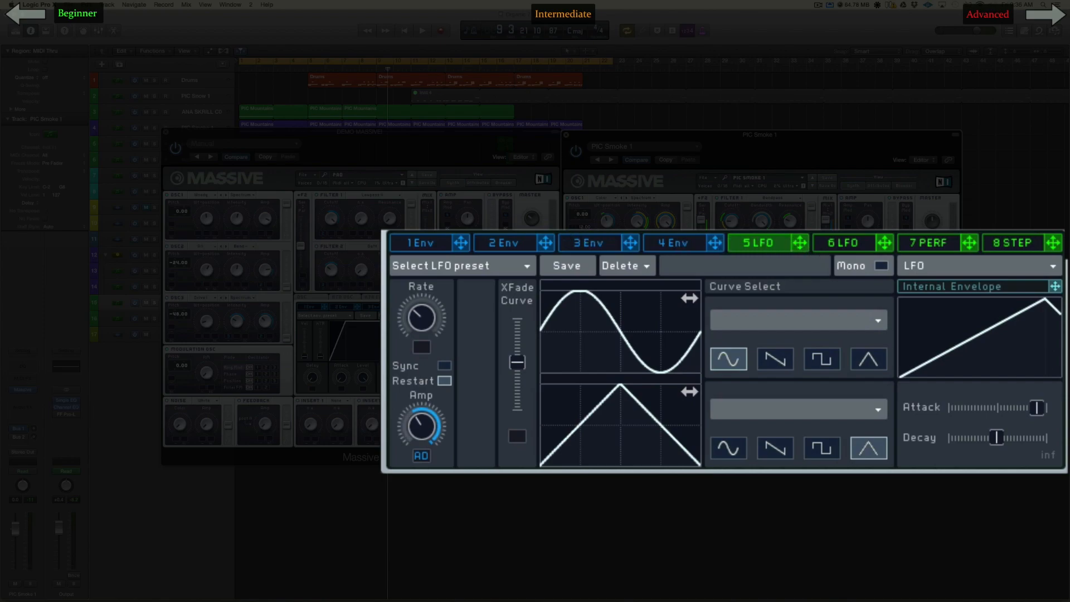
left_click_drag(421, 455, 420, 454)
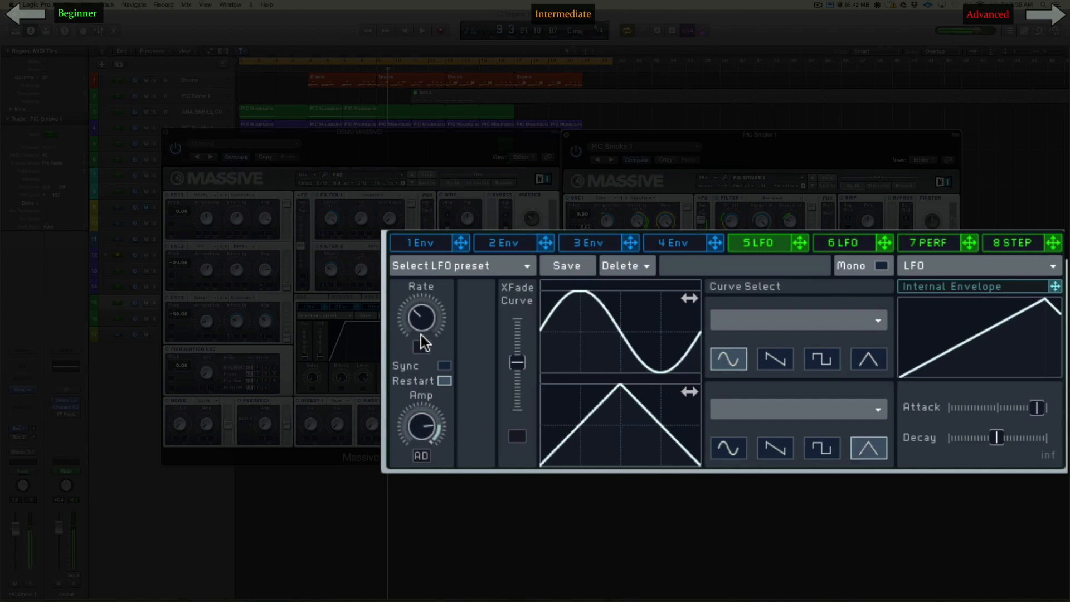
left_click_drag(424, 323, 428, 290)
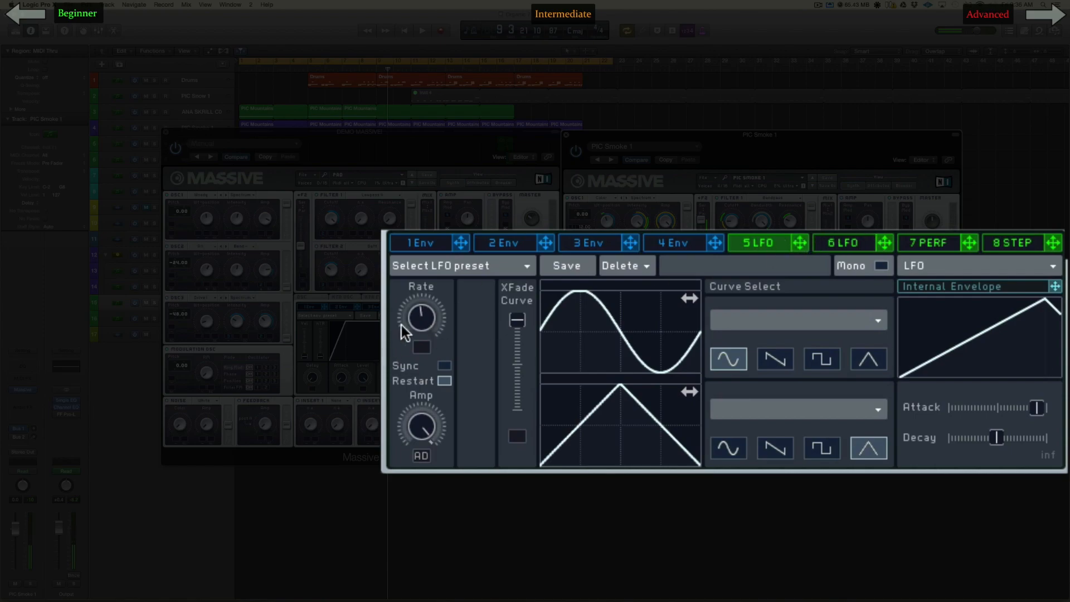
Step: Raise envelope 4's decay level to maximum, and try LFO 5's amp at zero and maximum before reducing it
left_click(666, 243)
left_click_drag(685, 427, 685, 384)
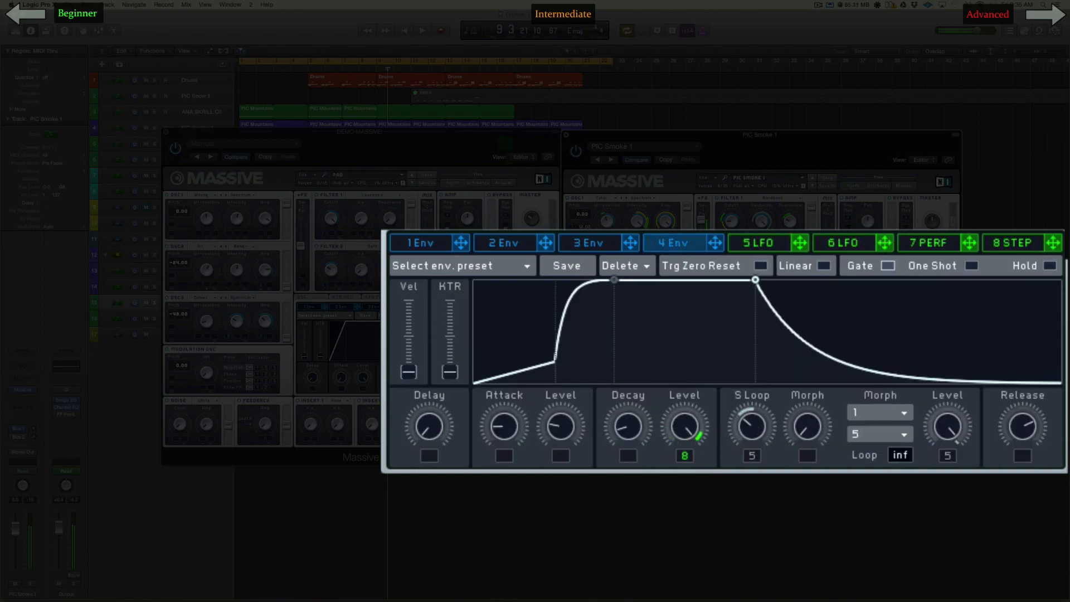
left_click(764, 243)
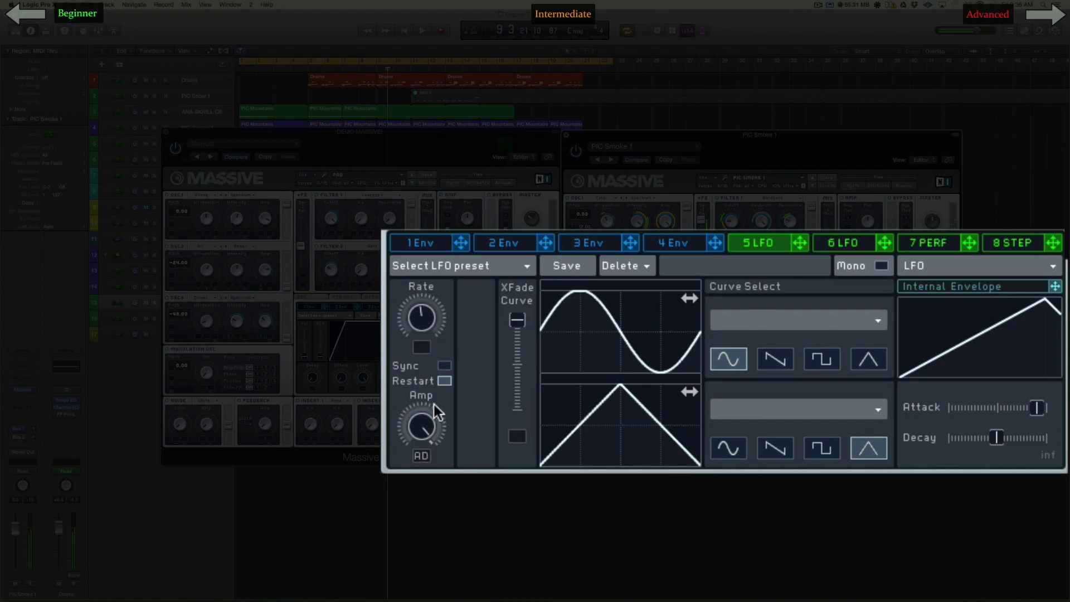
left_click_drag(426, 430, 426, 463)
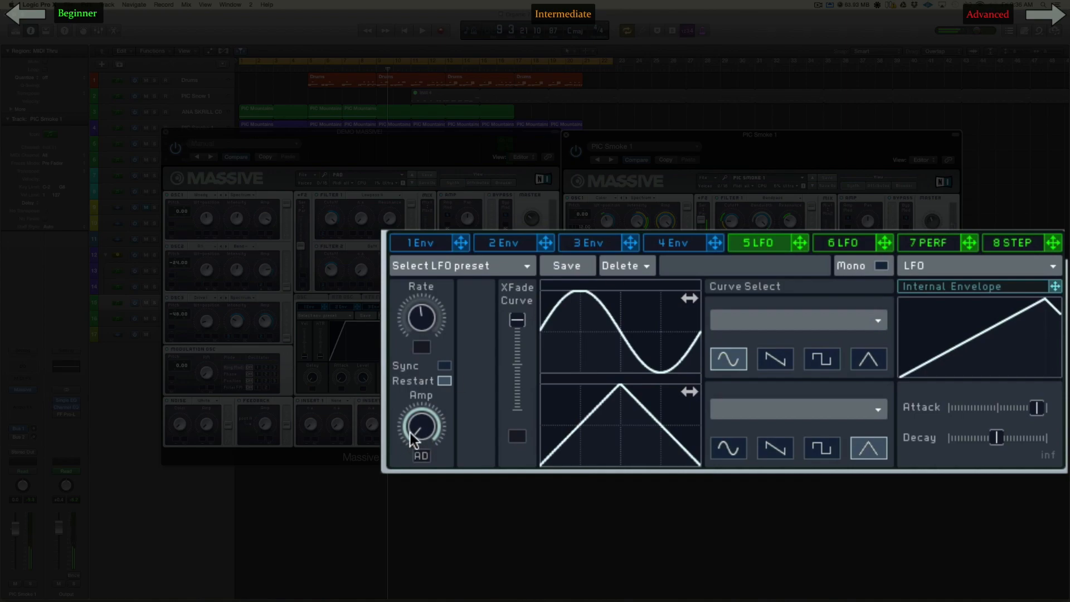
left_click_drag(418, 428, 415, 273)
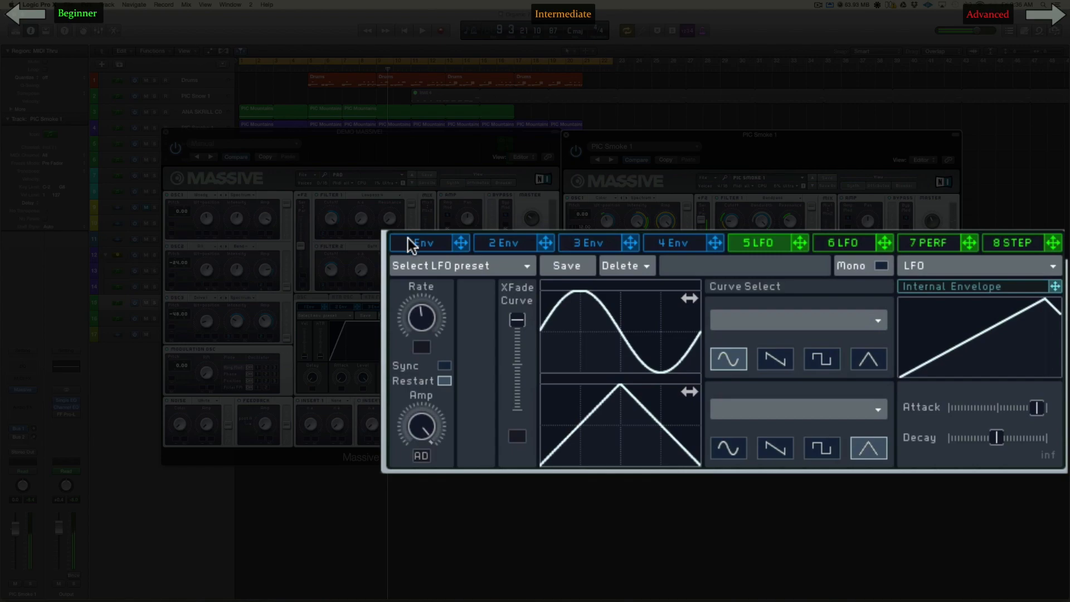
left_click_drag(422, 329, 429, 400)
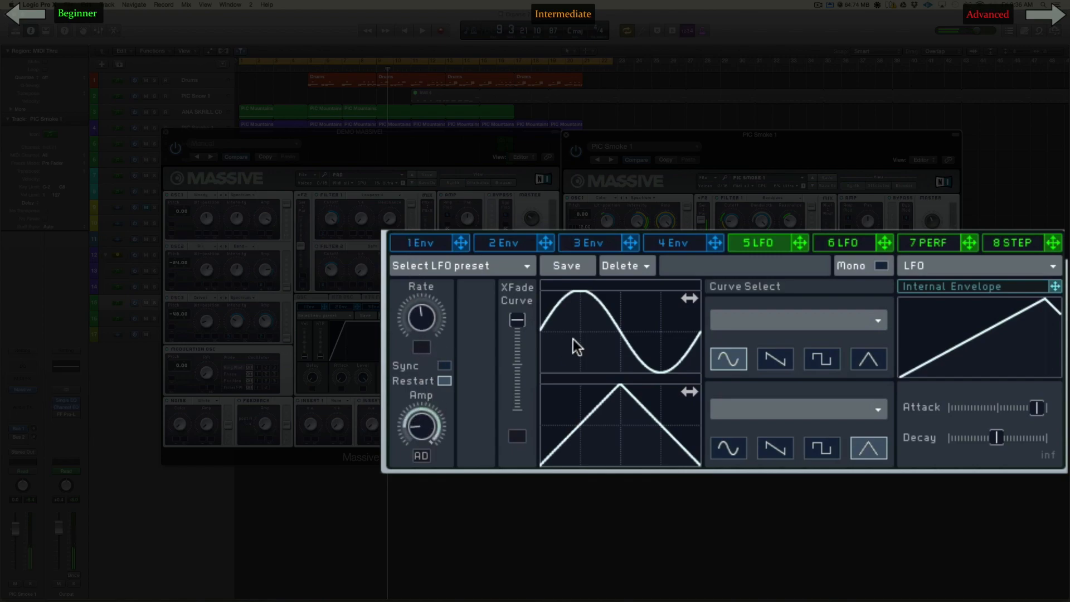
Step: Drop envelope 4's decay level to zero and reactivate LFO 5's modulation of its sustain level
left_click(664, 242)
mouse_move(947, 430)
left_mouse_down()
mouse_move(948, 477)
mouse_move(948, 428)
left_mouse_up()
left_click_drag(704, 435, 932, 425)
left_click(949, 454)
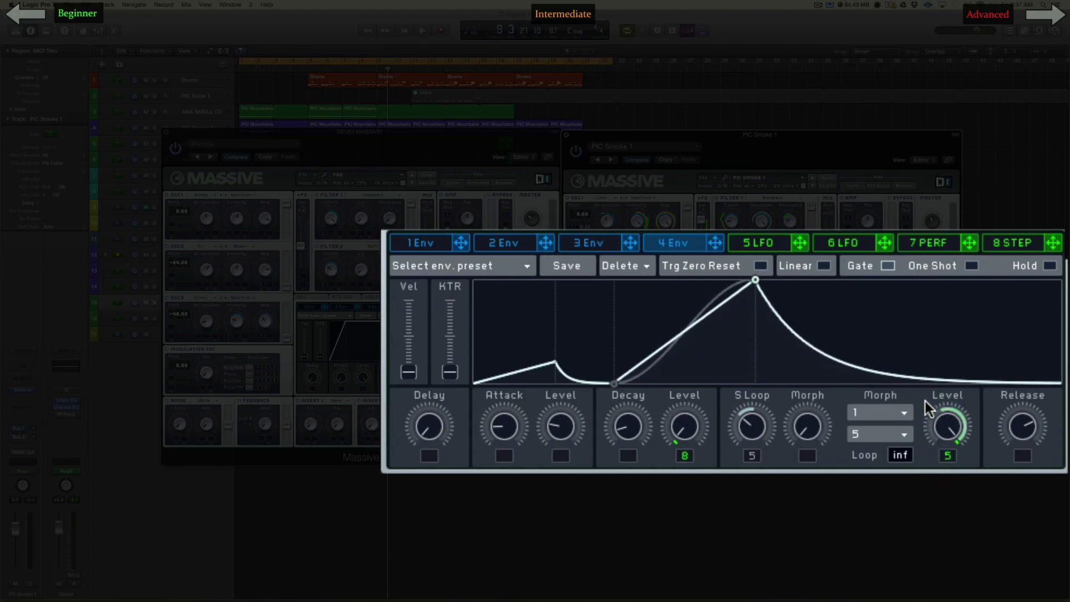
mouse_move(933, 412)
left_mouse_down()
mouse_move(936, 505)
mouse_move(942, 399)
left_mouse_up()
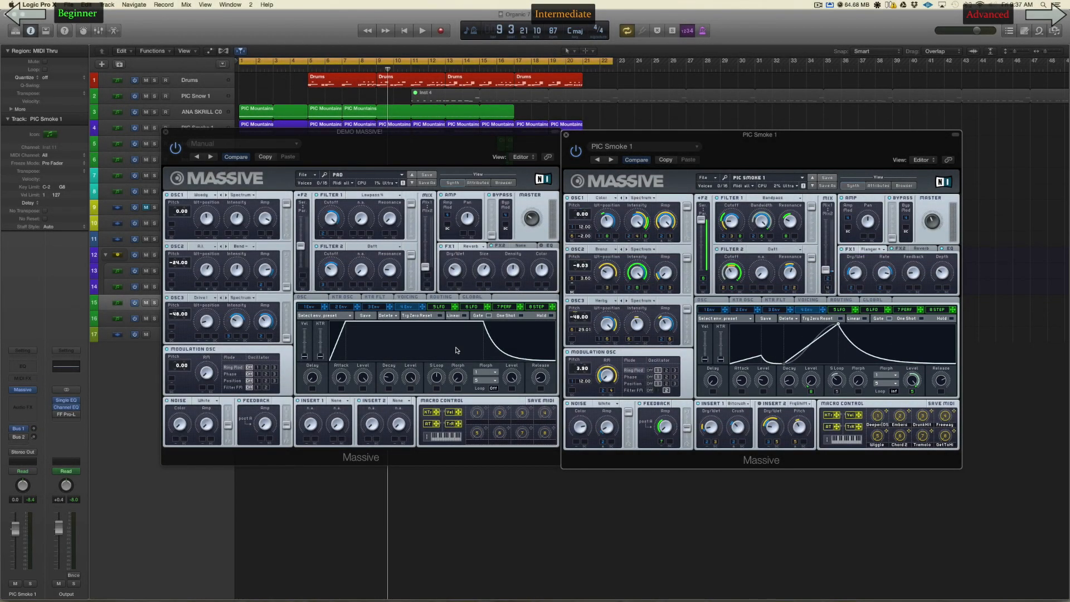
Step: Lengthen the envelope attack in the DEMO MASSIVE patch and raise envelope 4's attack level in PIC Smoke 1
mouse_move(341, 379)
left_mouse_down()
mouse_move(337, 315)
mouse_move(341, 366)
left_mouse_up()
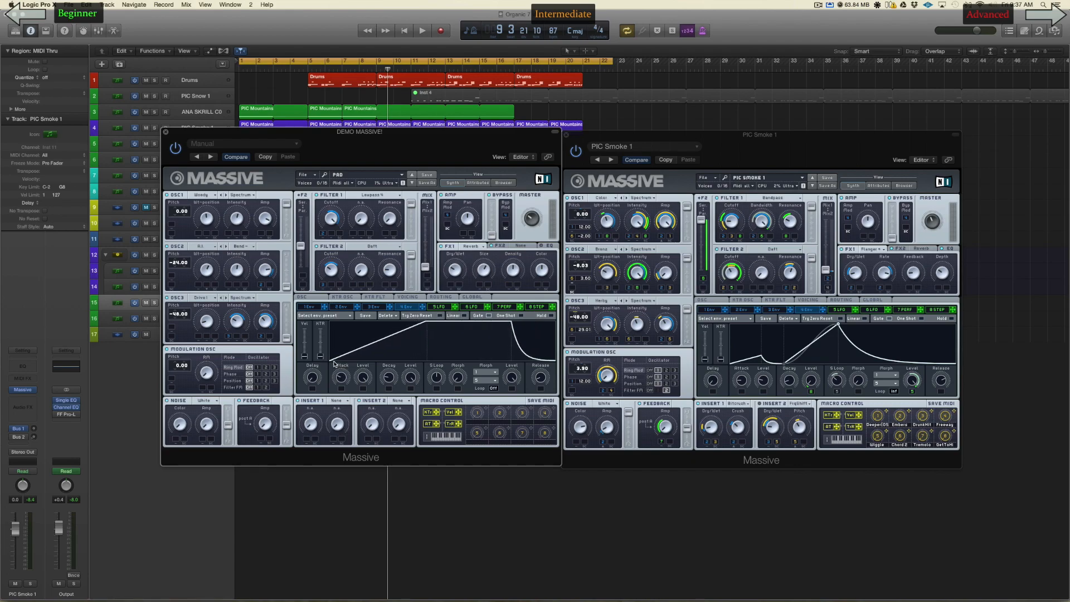
left_click_drag(764, 376, 765, 363)
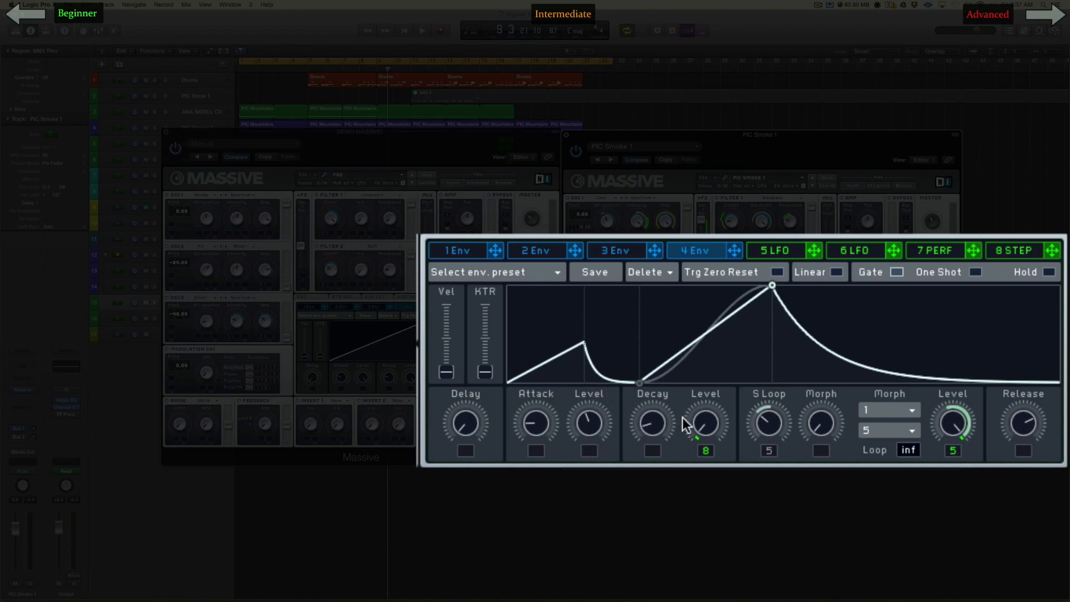
Step: Compare envelope 4's shape with Linear on and off, leaving Linear off
left_click(837, 272)
left_click(835, 269)
left_click(835, 269)
left_click(835, 268)
left_click(835, 269)
left_click(835, 268)
Step: Raise envelope 4's decay level to about three quarters and set its loop count to 1
left_click_drag(911, 451, 895, 412)
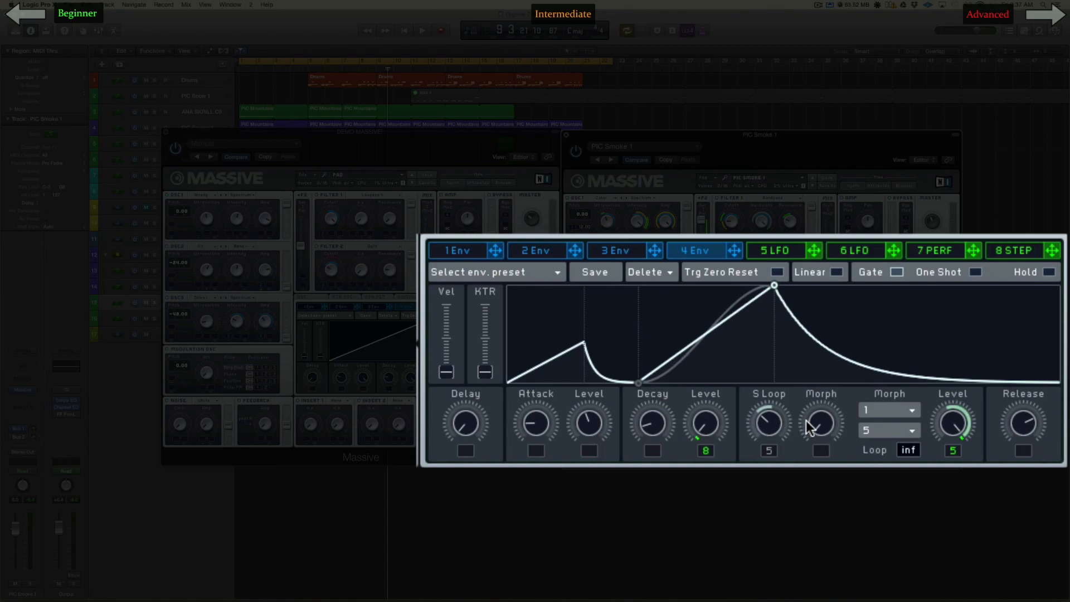
left_click_drag(719, 426, 709, 299)
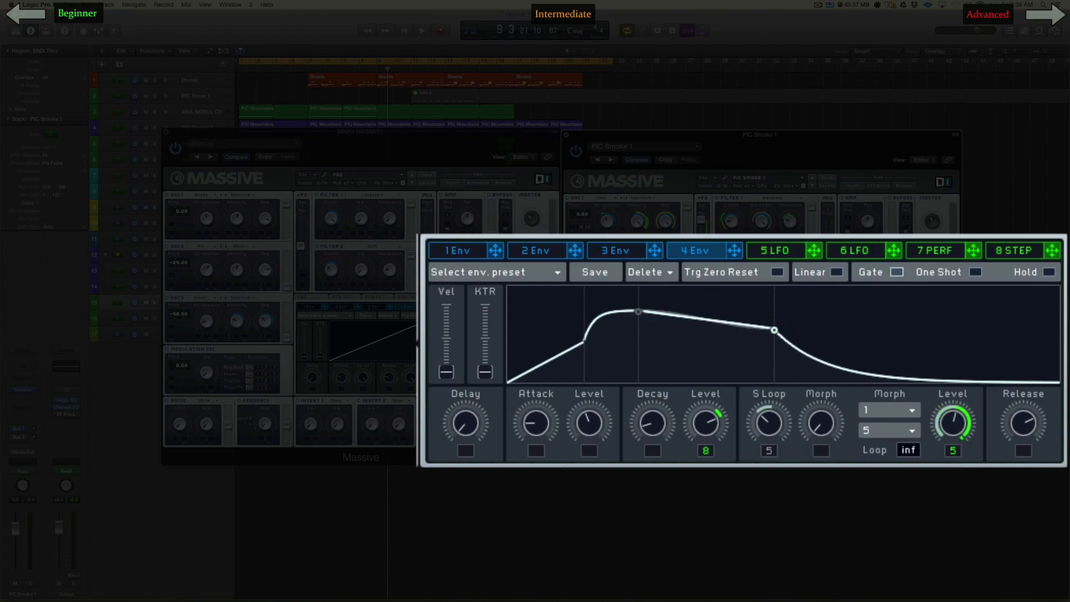
left_click_drag(912, 446, 912, 568)
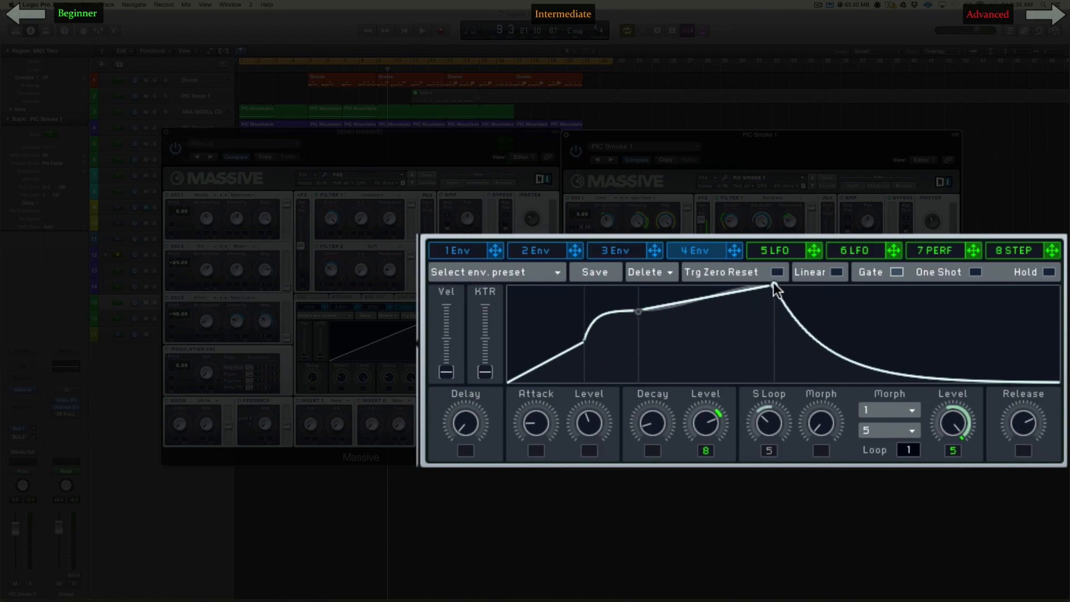
Step: Lower envelope 4's sustain level to about halfway, readjust its attack level, and lengthen its decay and attack
left_click_drag(542, 418, 580, 439)
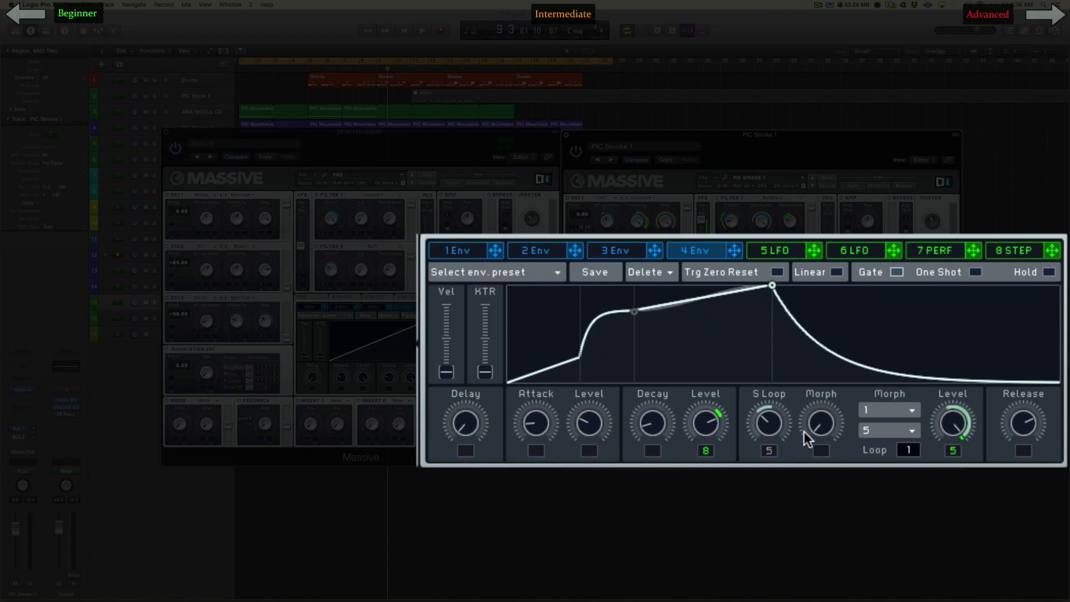
left_click_drag(952, 424, 952, 447)
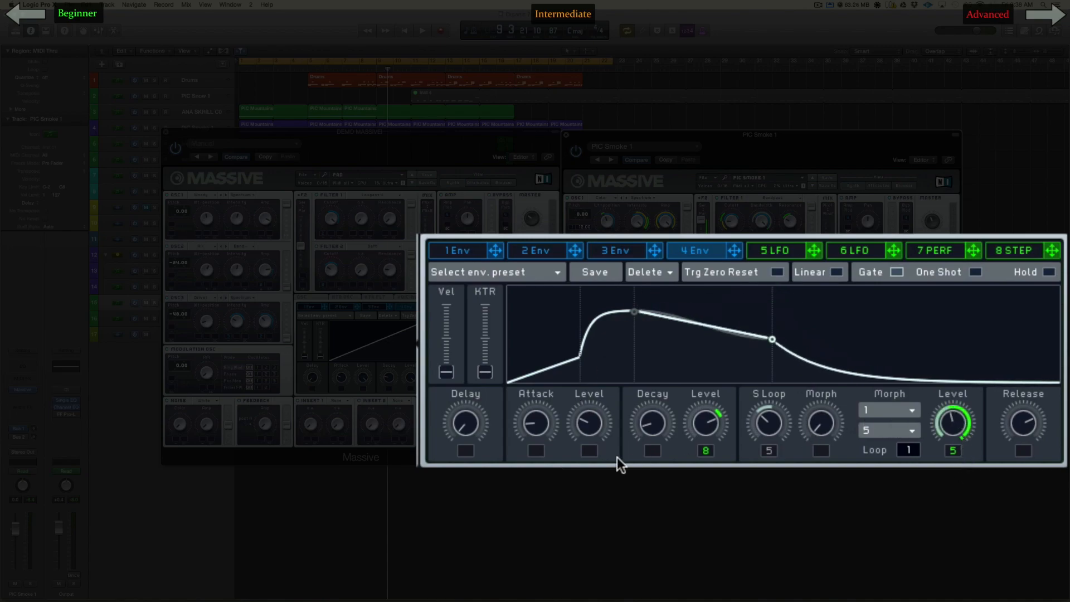
left_click_drag(601, 418, 603, 396)
left_click_drag(705, 435, 663, 390)
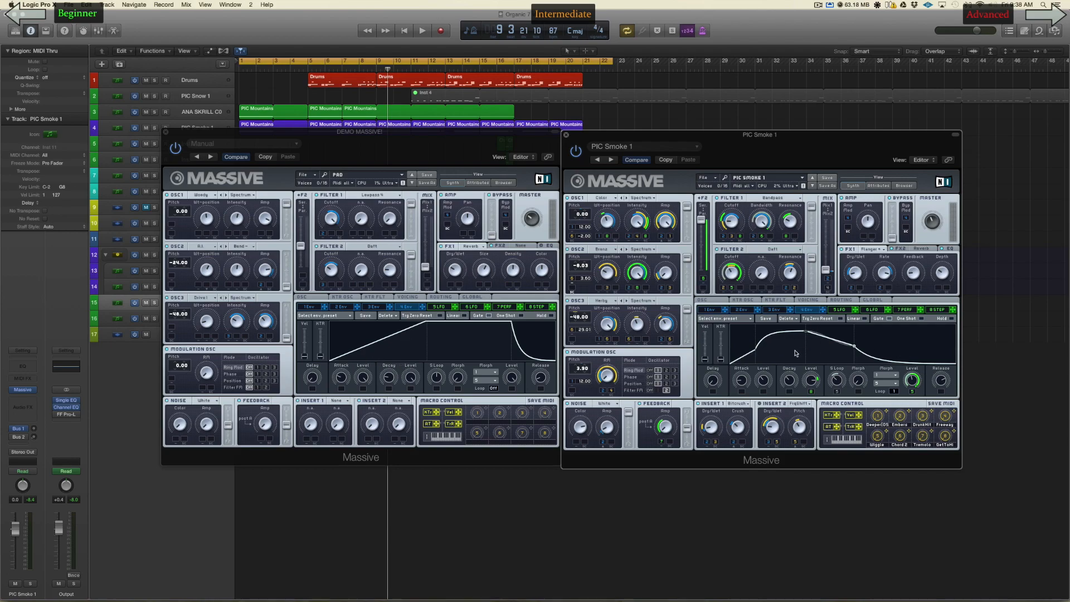
left_click_drag(749, 375, 746, 368)
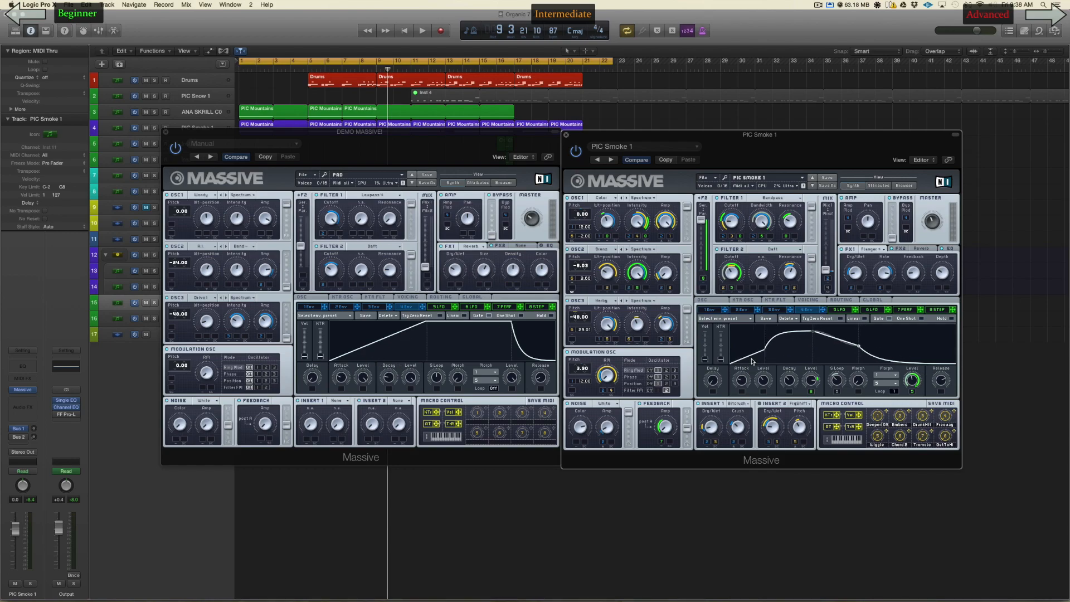